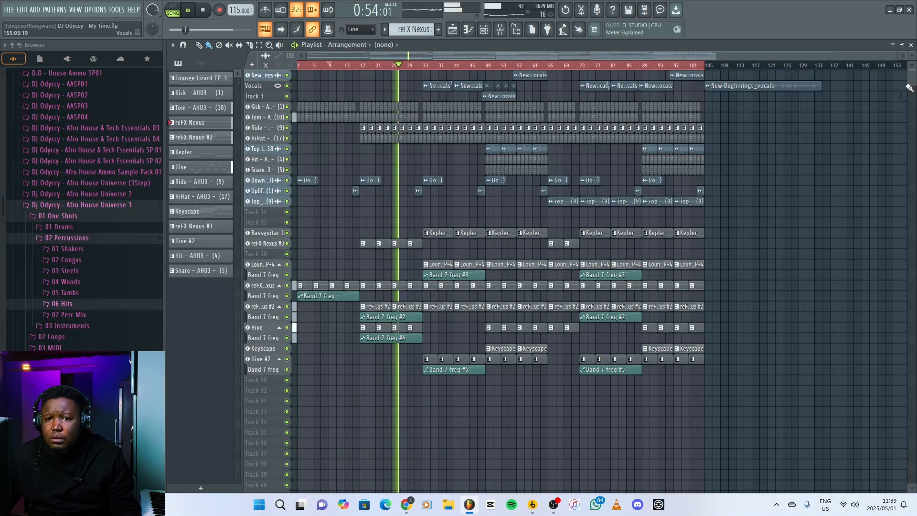
# Step: Set the playlist's playback selection to the section from bar 49 up to bar 65
pyautogui.scroll(2, 910, 66)
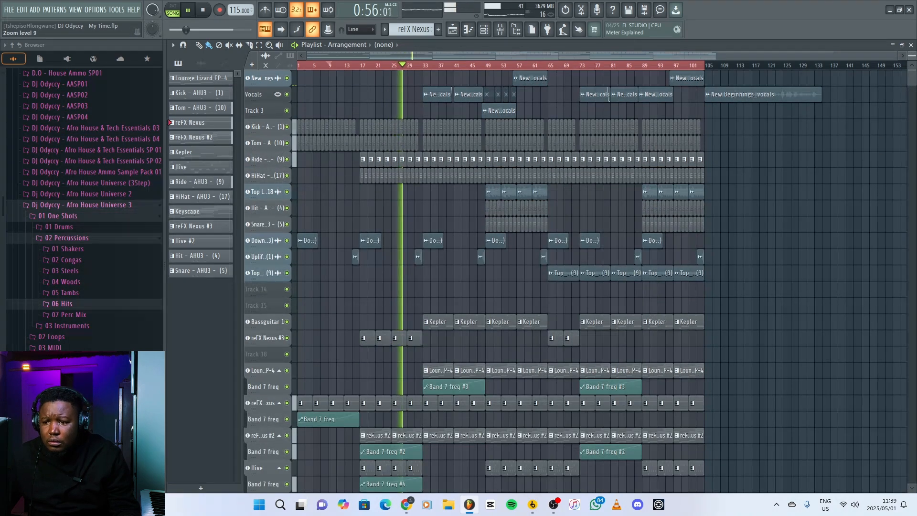
pyautogui.moveTo(912, 56); pyautogui.dragTo(912, 59)
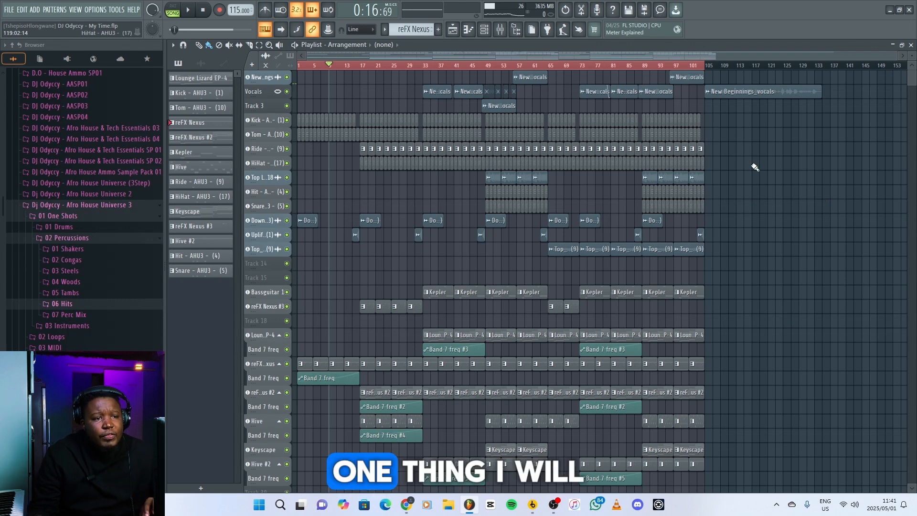
pyautogui.click(491, 66)
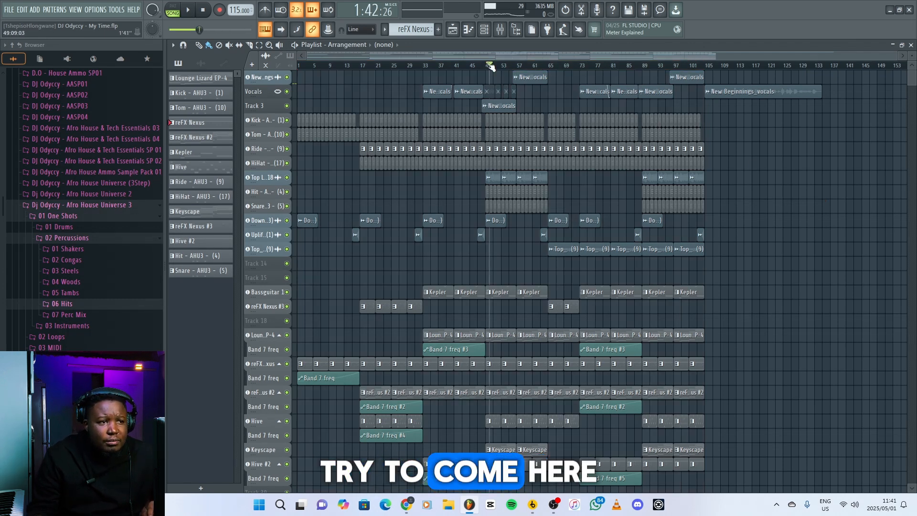
pyautogui.moveTo(548, 65); pyautogui.dragTo(487, 75)
pyautogui.click(790, 176)
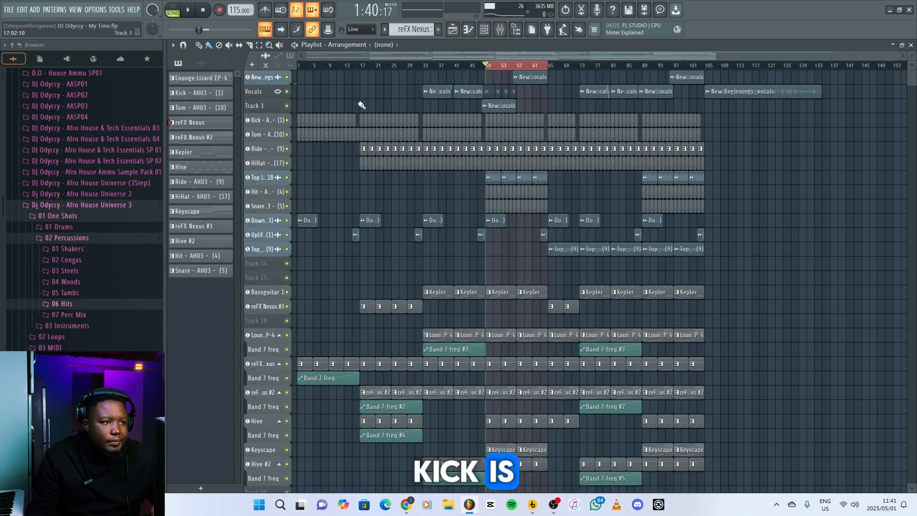
# Step: Solo the Kick track in the playlist and play the start of the selected section
pyautogui.rightClick(286, 120)
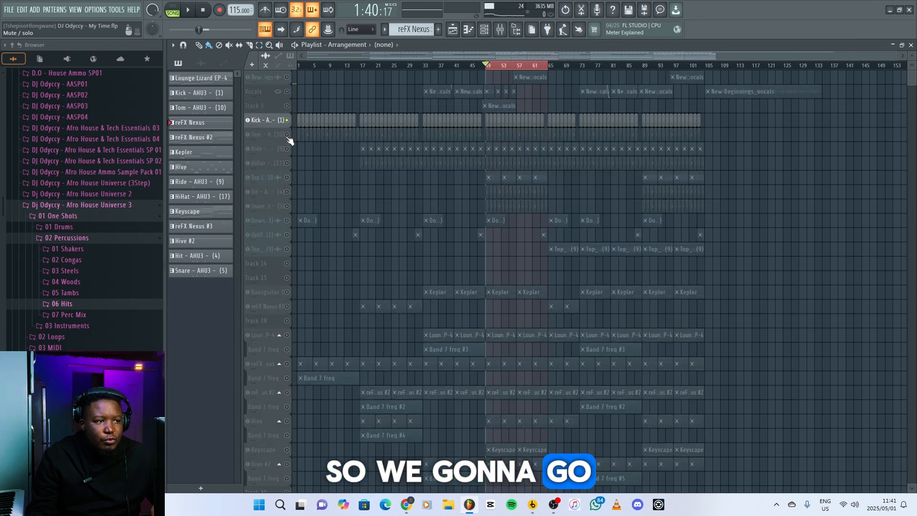
pyautogui.press('space')
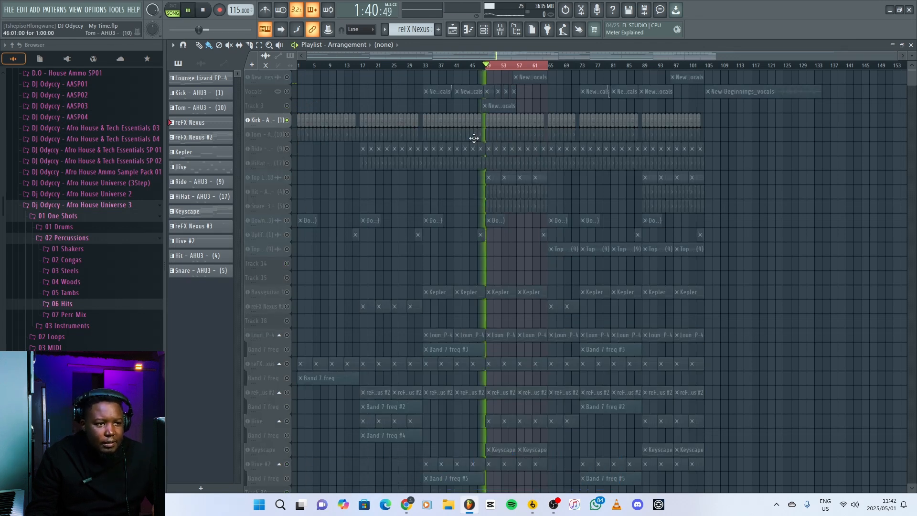
pyautogui.press('space')
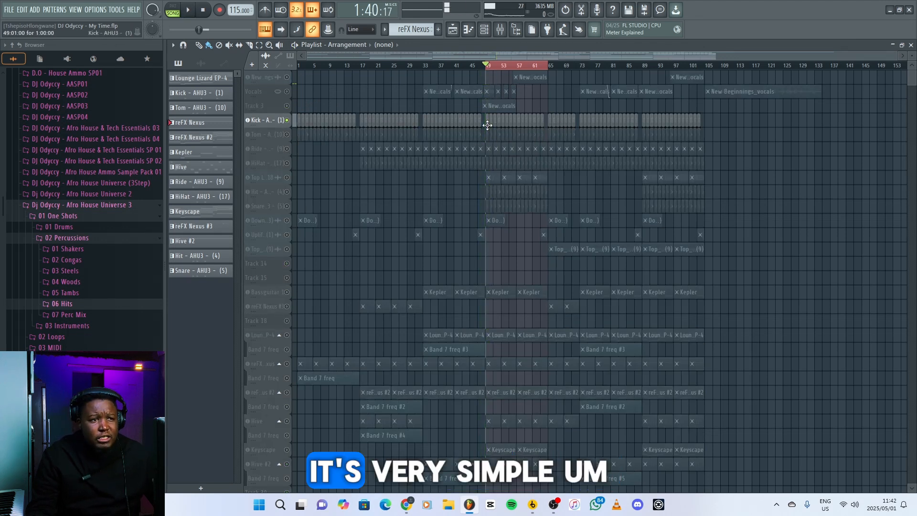
# Step: Examine the Kick pattern's notes in the piano roll and its steps in the channel rack
pyautogui.doubleClick(487, 125)
pyautogui.scroll(-3, 306, 368)
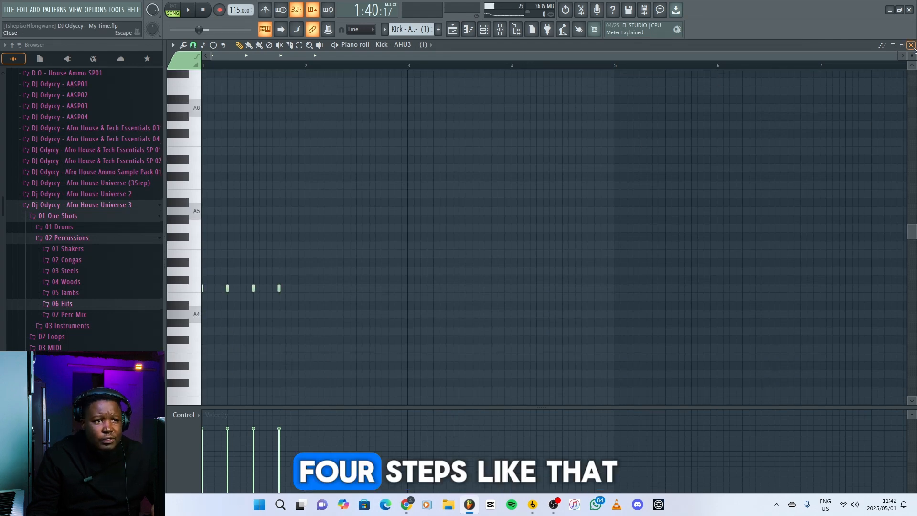
pyautogui.click(912, 45)
pyautogui.click(484, 29)
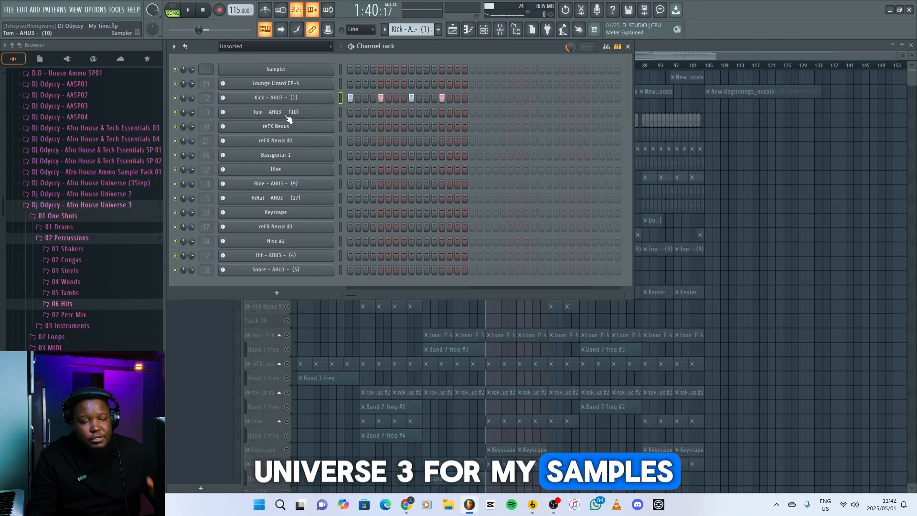
pyautogui.click(721, 55)
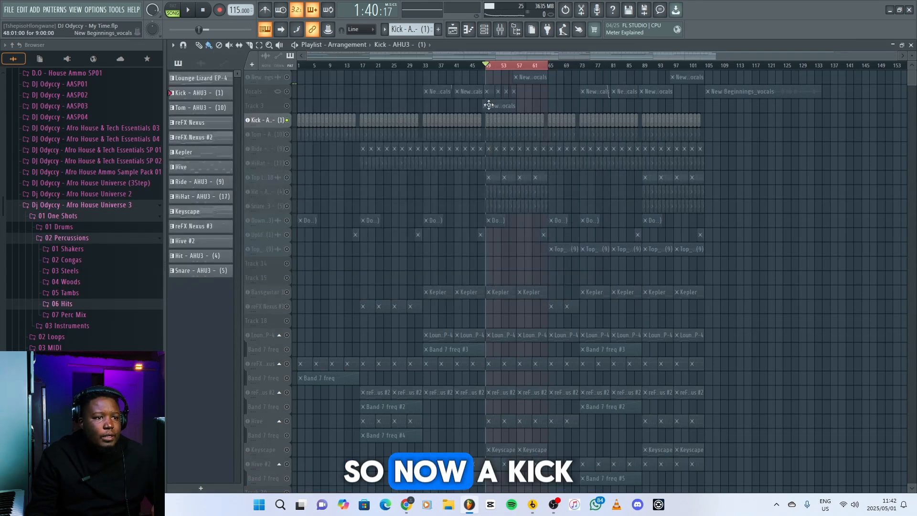
# Step: Unmute the Tom track and play it with the kick while showing the Tom pattern's steps in the channel rack
pyautogui.click(287, 134)
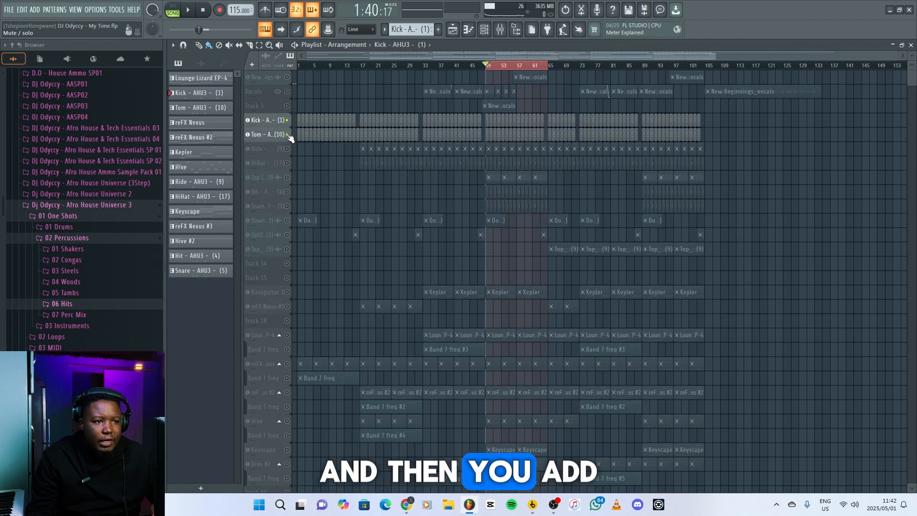
pyautogui.click(489, 137)
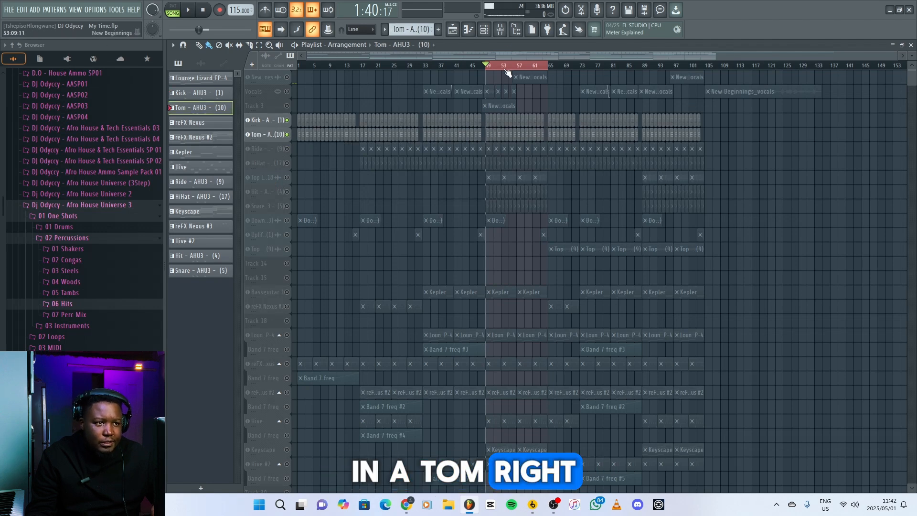
pyautogui.click(484, 29)
pyautogui.press('space')
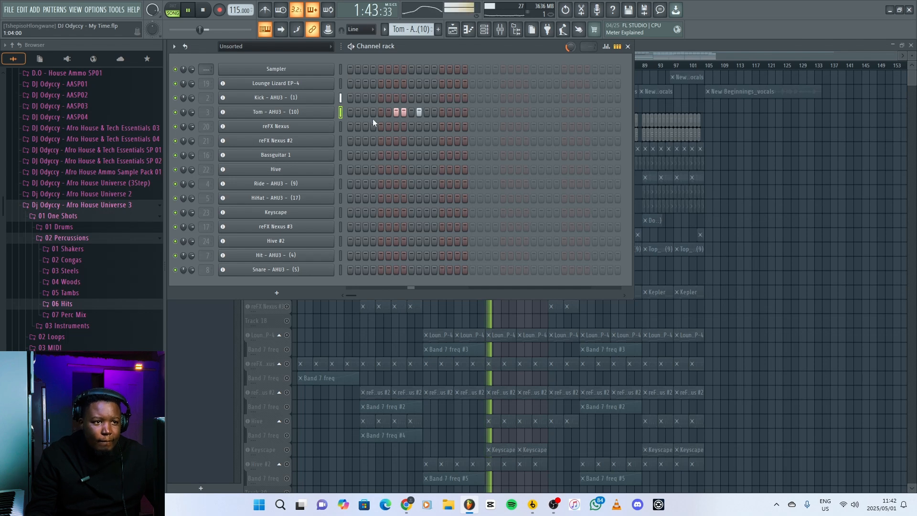
pyautogui.press('space')
# Step: Examine the velocities of the Tom pattern's steps in the graph editor during a short playback
pyautogui.click(606, 46)
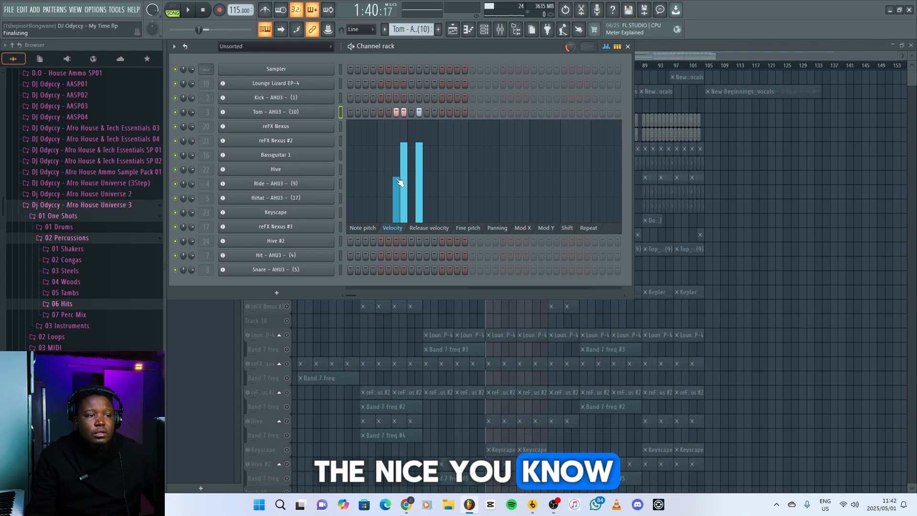
pyautogui.press('space')
pyautogui.press('space')
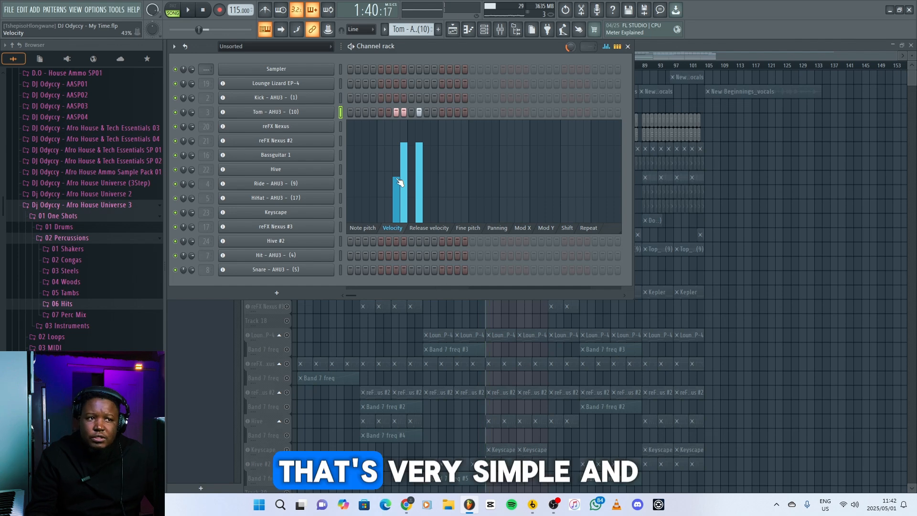
pyautogui.click(607, 46)
pyautogui.click(627, 46)
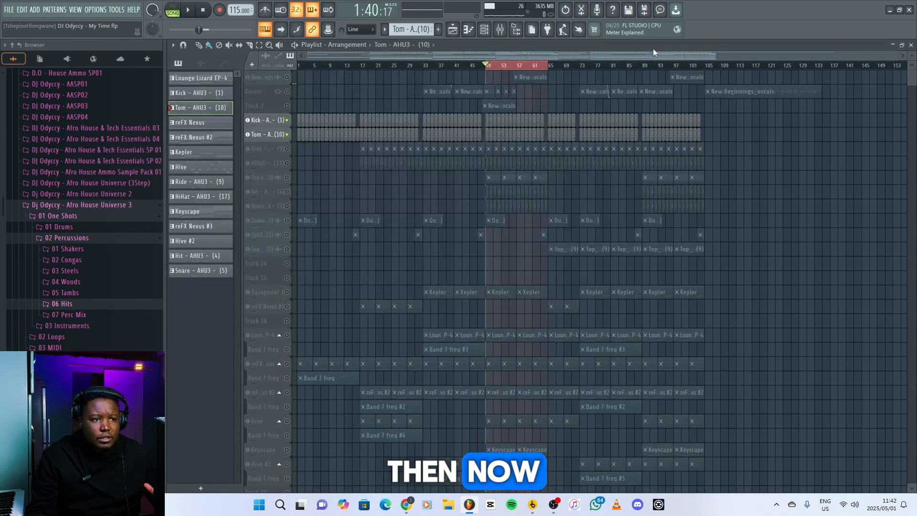
# Step: Unmute the Ride track, play it with its pattern's steps shown, and return the playhead to bar 49
pyautogui.click(287, 148)
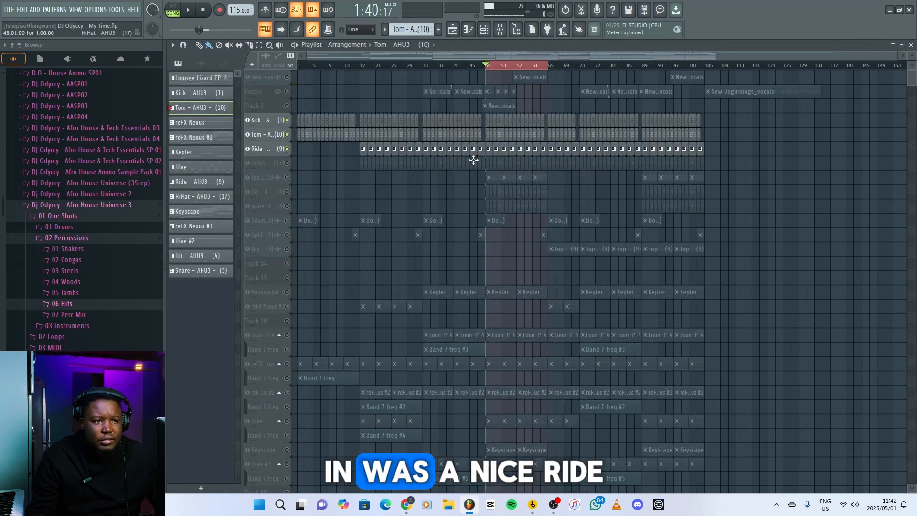
pyautogui.doubleClick(489, 150)
pyautogui.press('space')
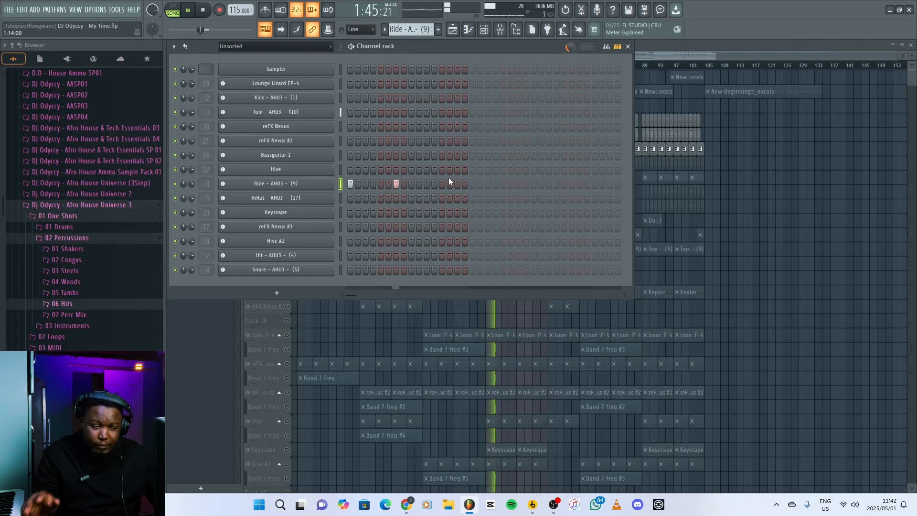
pyautogui.press('space')
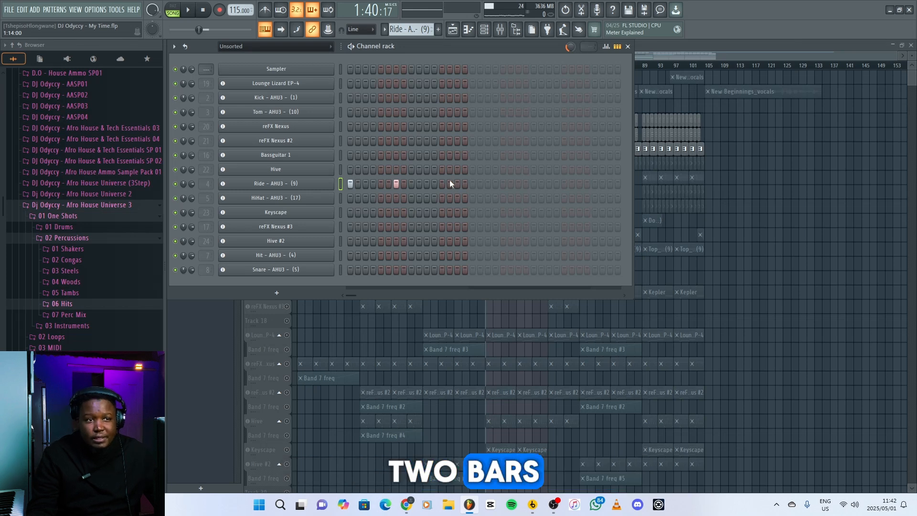
pyautogui.click(690, 66)
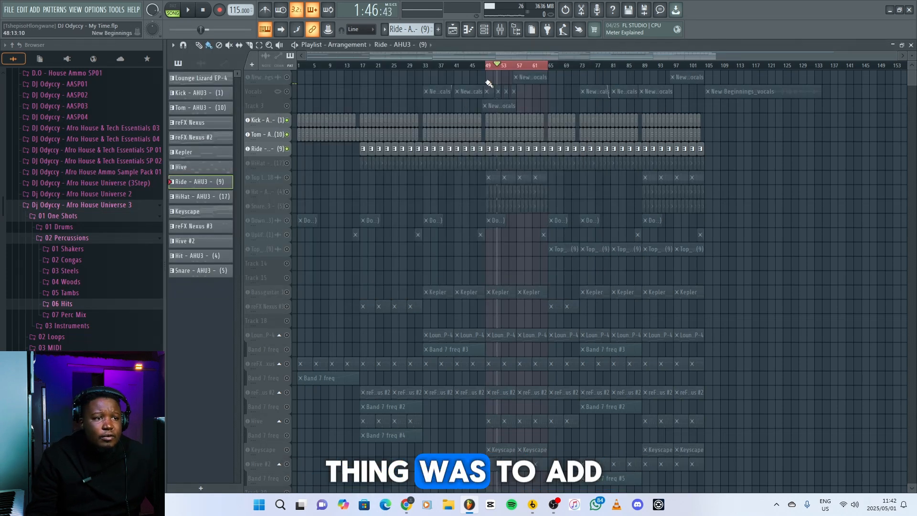
pyautogui.moveTo(496, 66); pyautogui.dragTo(487, 67)
# Step: Unmute the HiHat track and audition it with the other drums while showing the HiHat pattern's steps
pyautogui.click(286, 163)
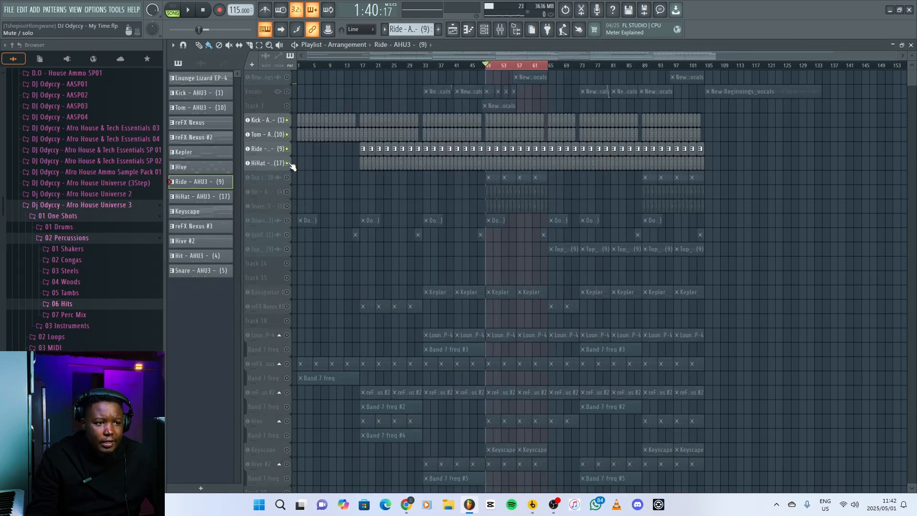
pyautogui.doubleClick(437, 164)
pyautogui.press('space')
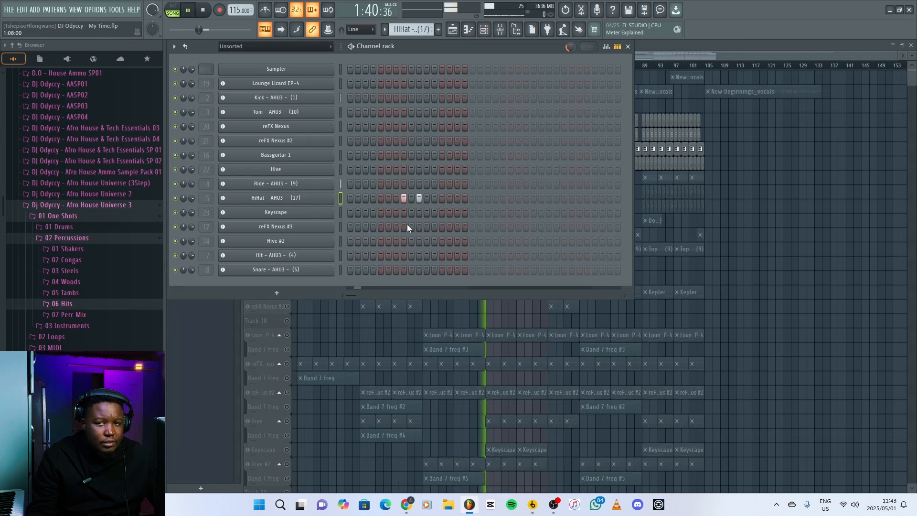
pyautogui.press('space')
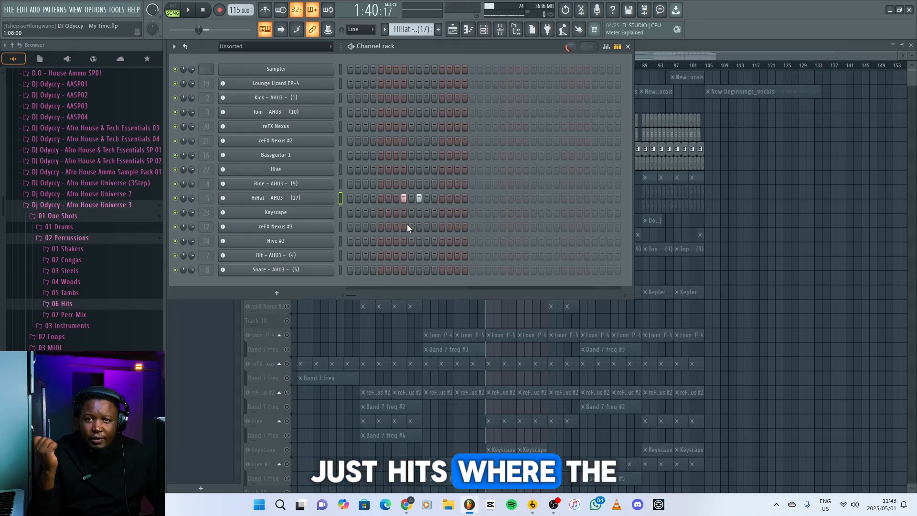
pyautogui.press('space')
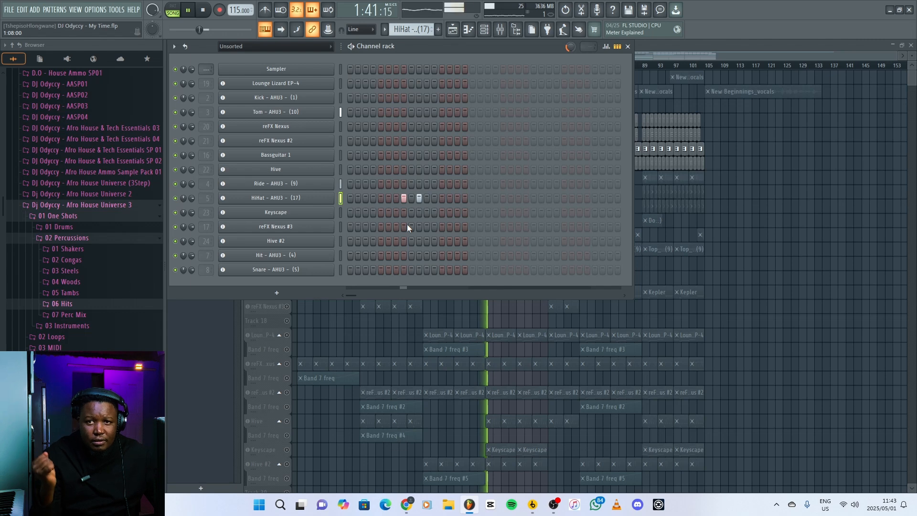
pyautogui.press('space')
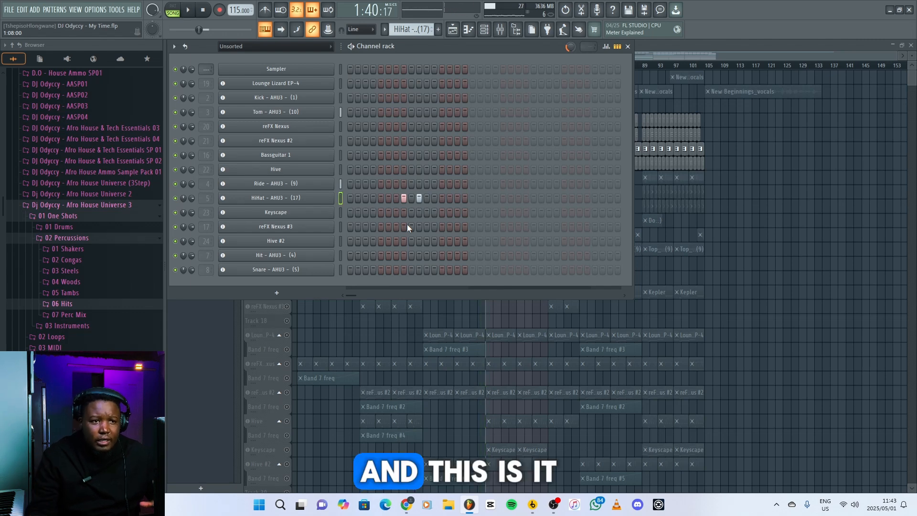
pyautogui.click(675, 54)
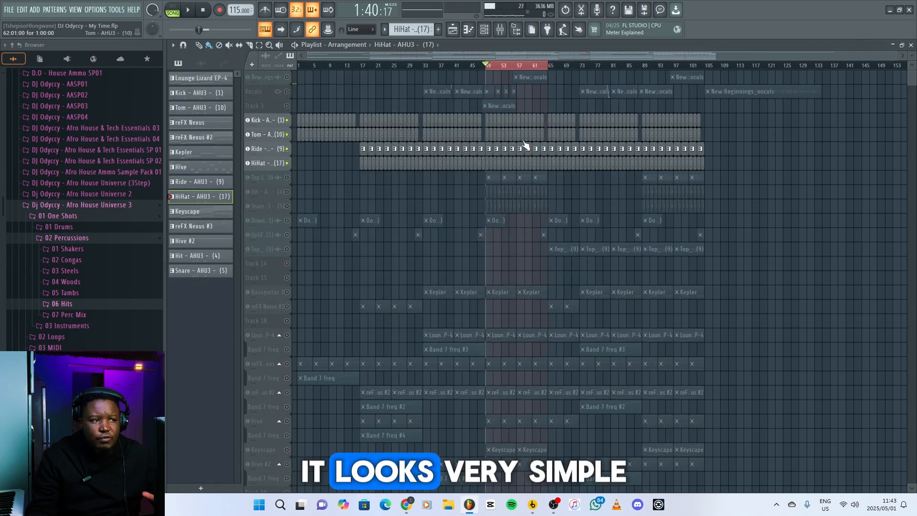
# Step: Unmute the Top Loop track, view the Top Loop 04 clip's sample settings, and play it with the drums
pyautogui.click(288, 178)
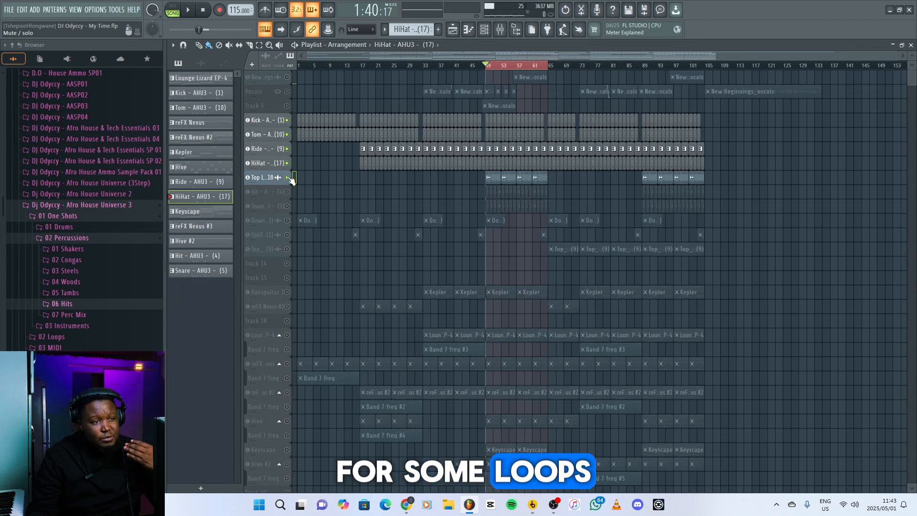
pyautogui.doubleClick(498, 179)
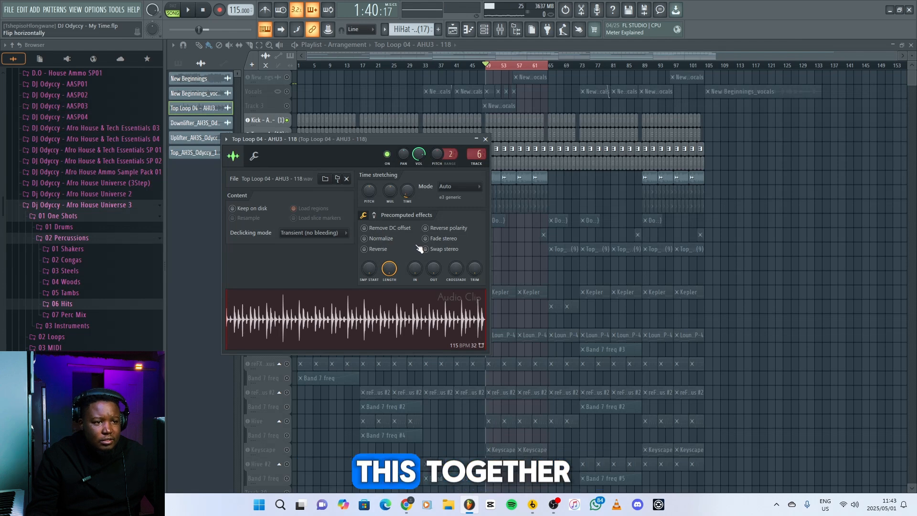
pyautogui.press('space')
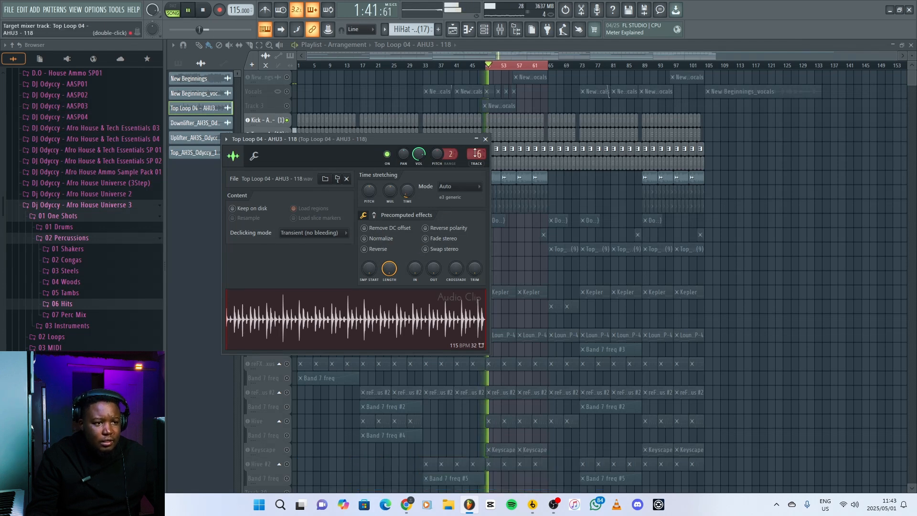
pyautogui.click(486, 139)
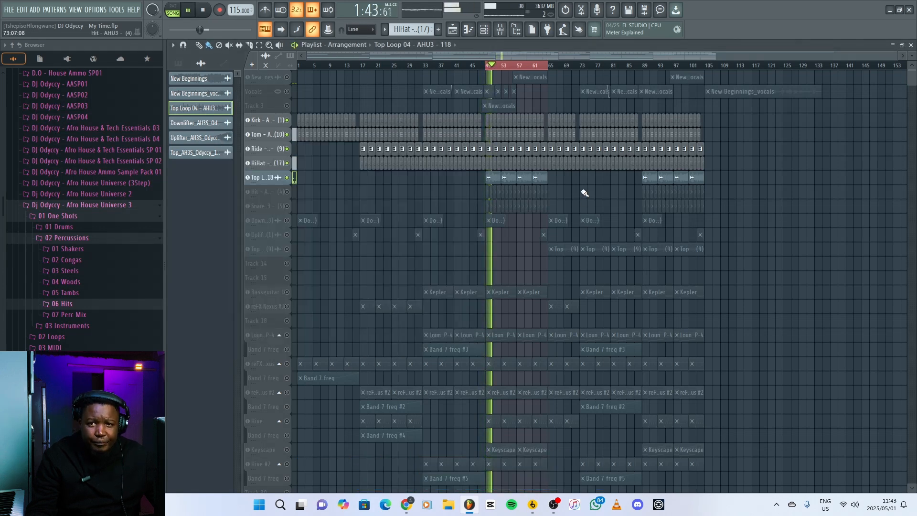
# Step: Unmute the Hit track and play it with the drums while showing the Hit pattern's steps in the channel rack
pyautogui.click(288, 192)
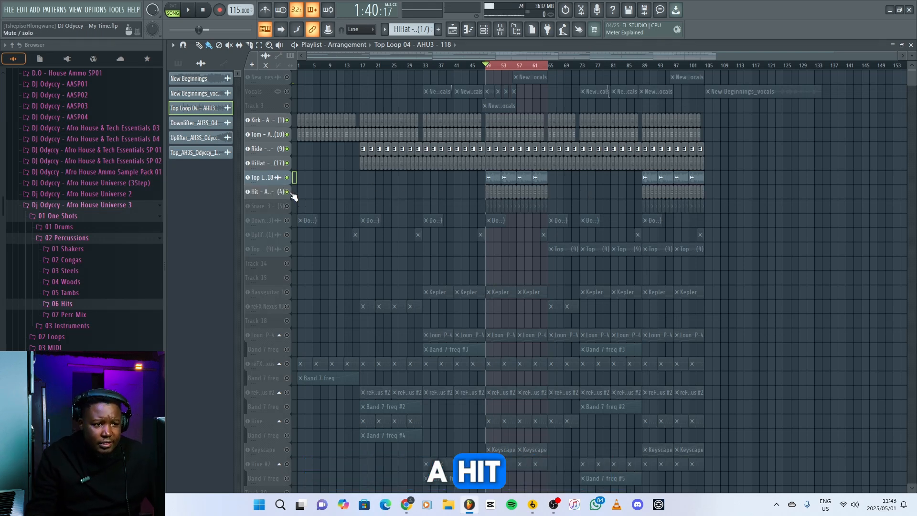
pyautogui.click(487, 198)
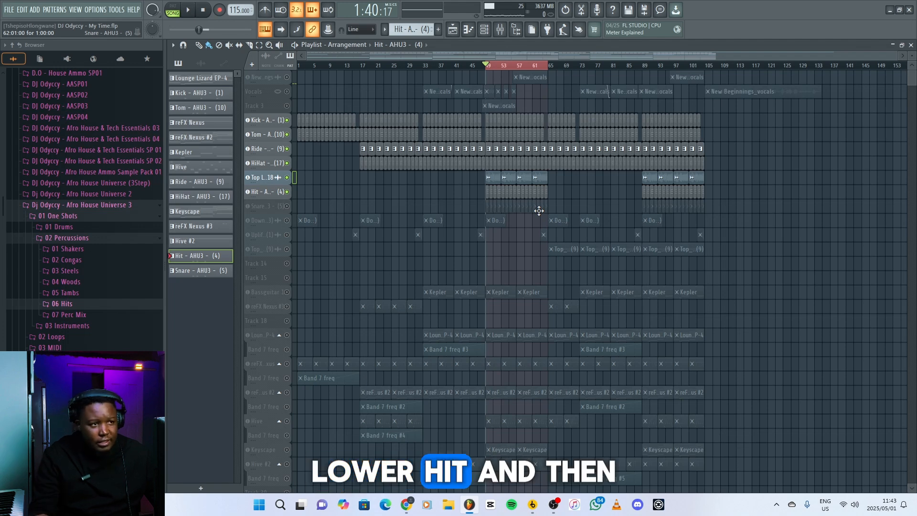
pyautogui.click(485, 30)
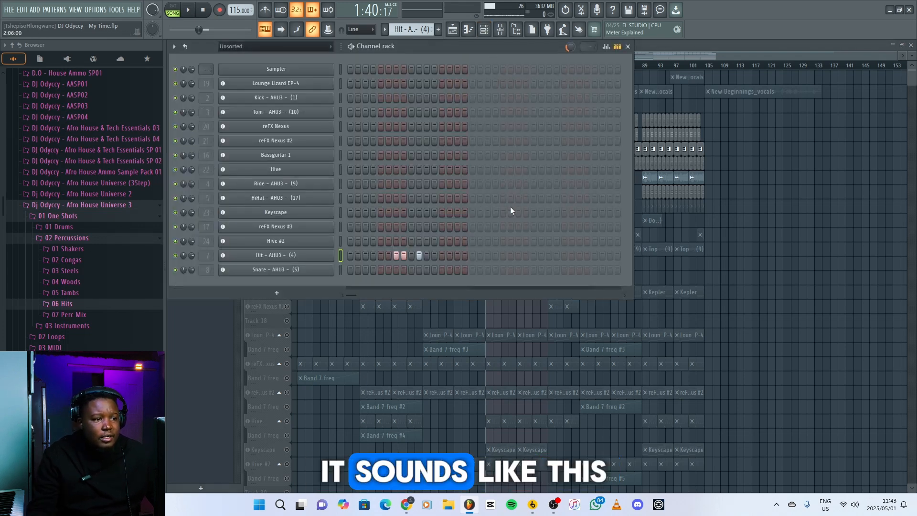
pyautogui.press('space')
pyautogui.press('space')
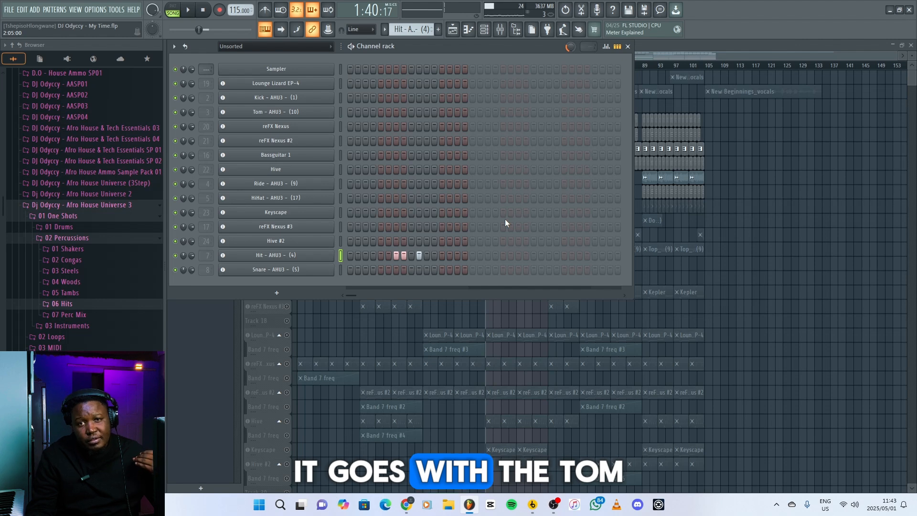
# Step: Unmute the Snare track, show its pattern's steps in the channel rack, and play it with the other drums
pyautogui.click(501, 30)
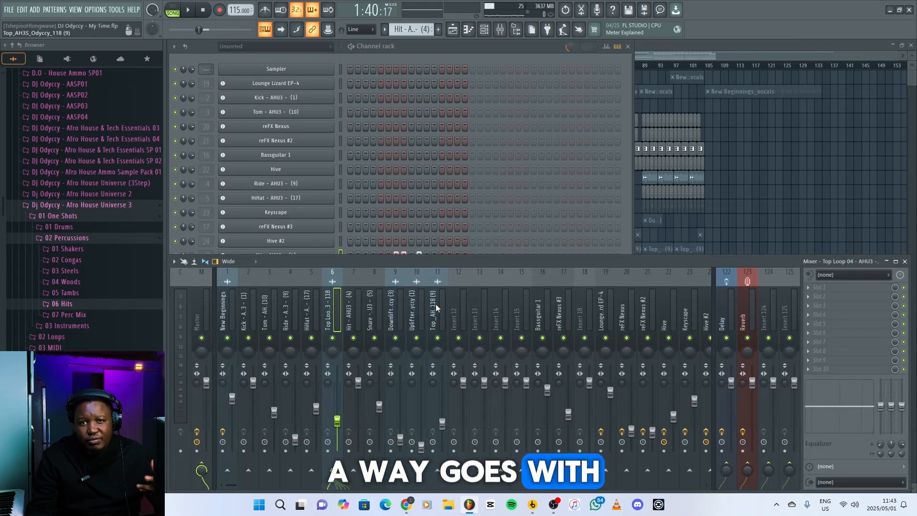
pyautogui.rightClick(830, 156)
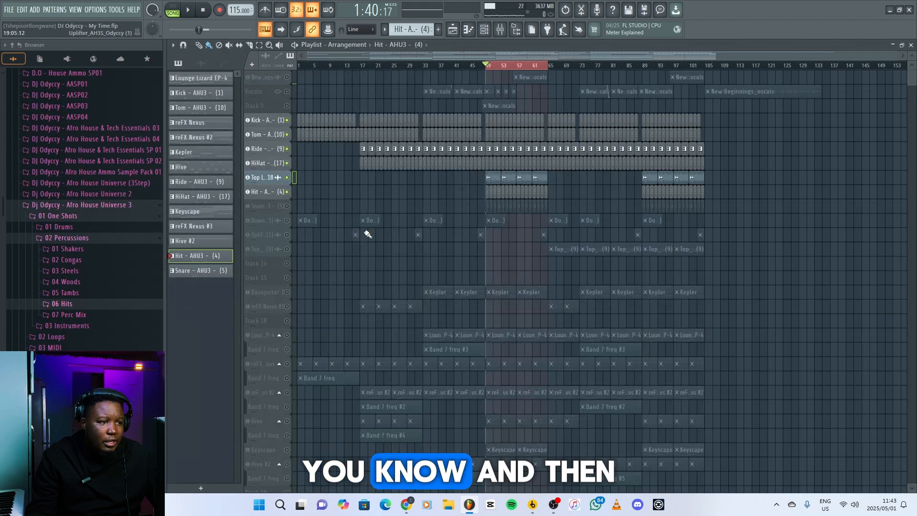
pyautogui.click(287, 206)
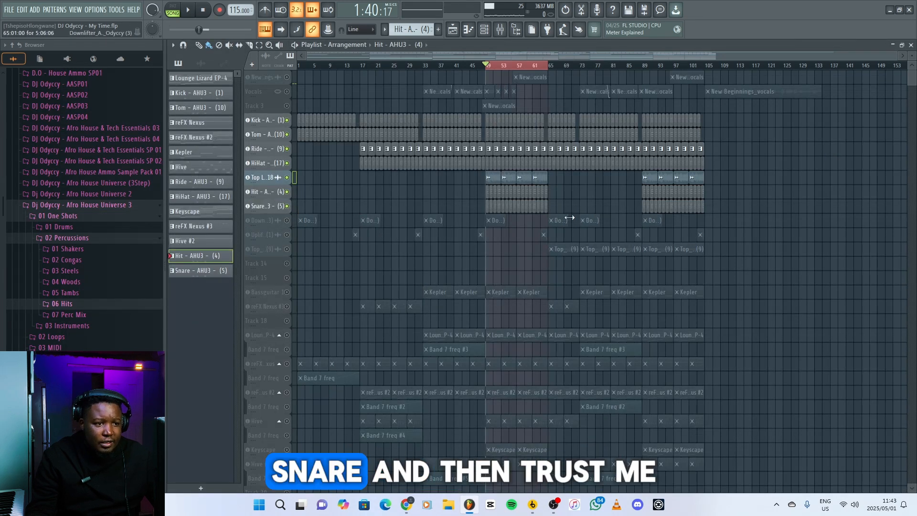
pyautogui.click(487, 210)
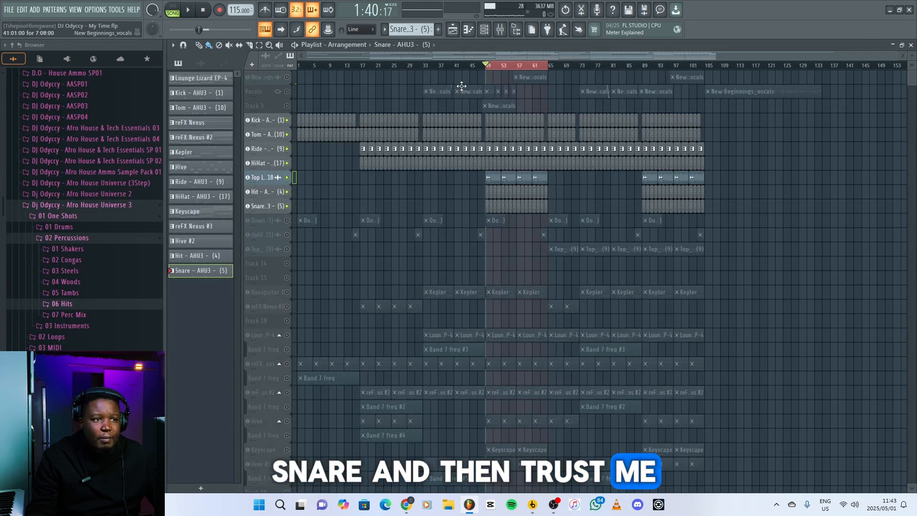
pyautogui.click(484, 30)
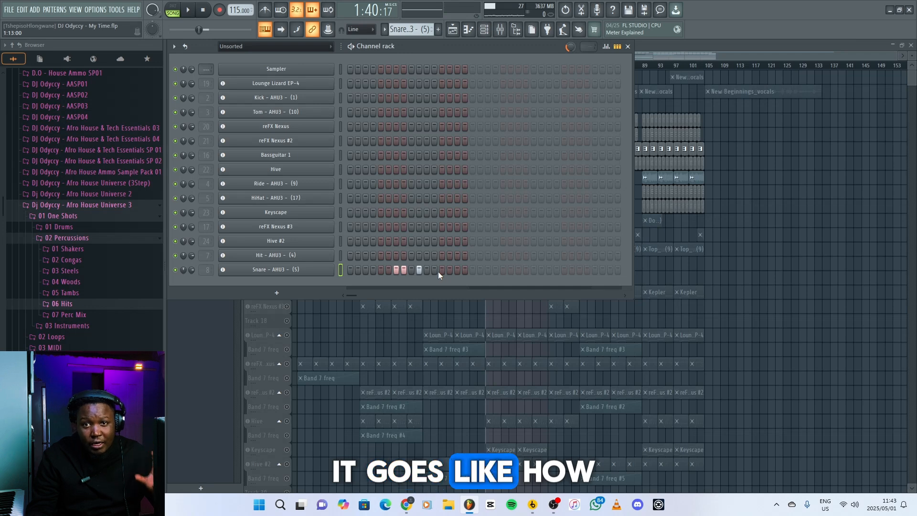
pyautogui.press('space')
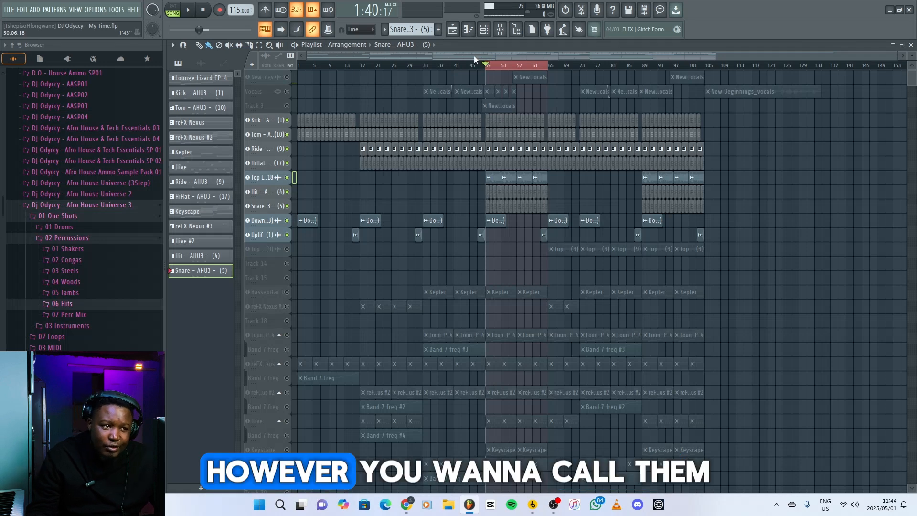
# Step: Play the full drum arrangement with the downlifter and uplifter from bar 47 through the start of the drop
pyautogui.click(477, 63)
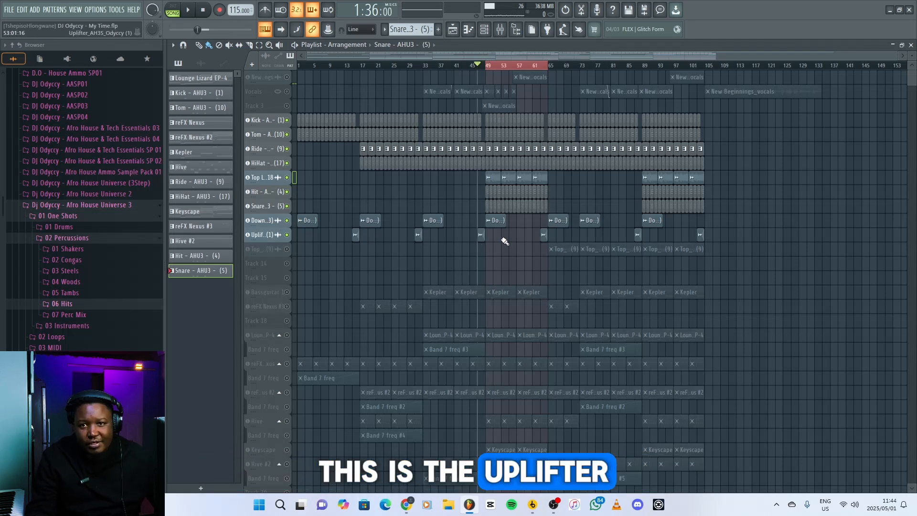
pyautogui.press('space')
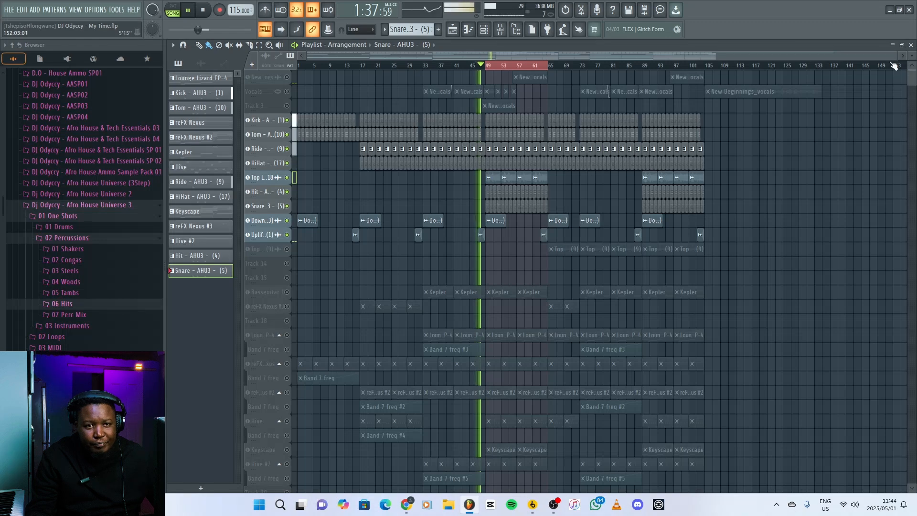
pyautogui.moveTo(895, 58); pyautogui.dragTo(619, 58)
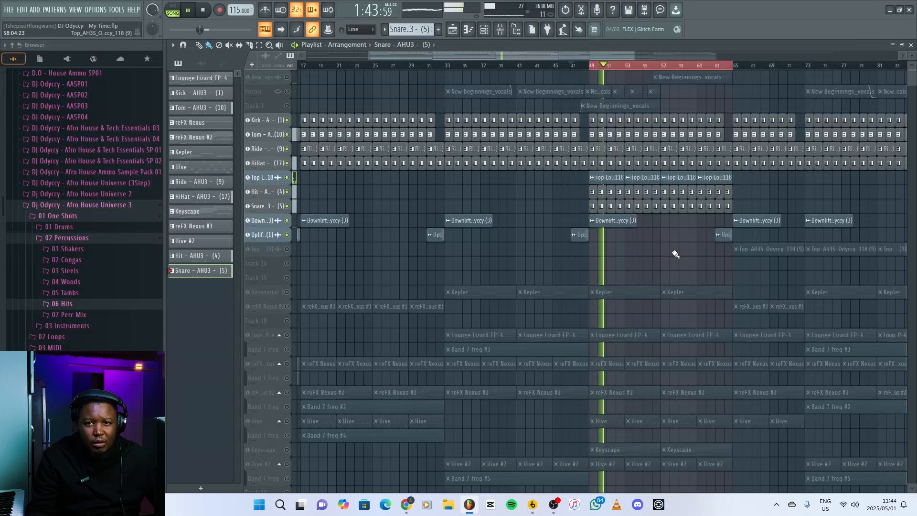
pyautogui.press('space')
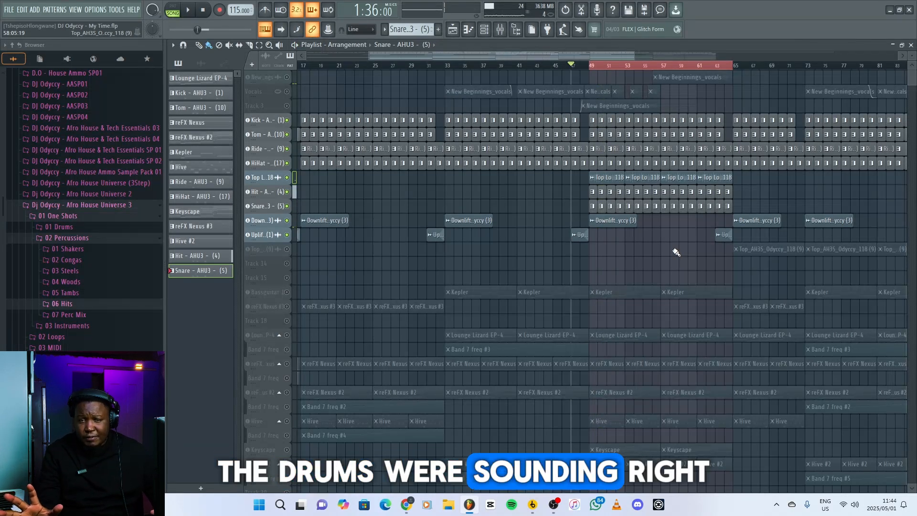
# Step: Solo the Lounge Lizard EP-4 chord track, unmute the three vocal tracks above the drums, and play them together
pyautogui.scroll(-5, 669, 258)
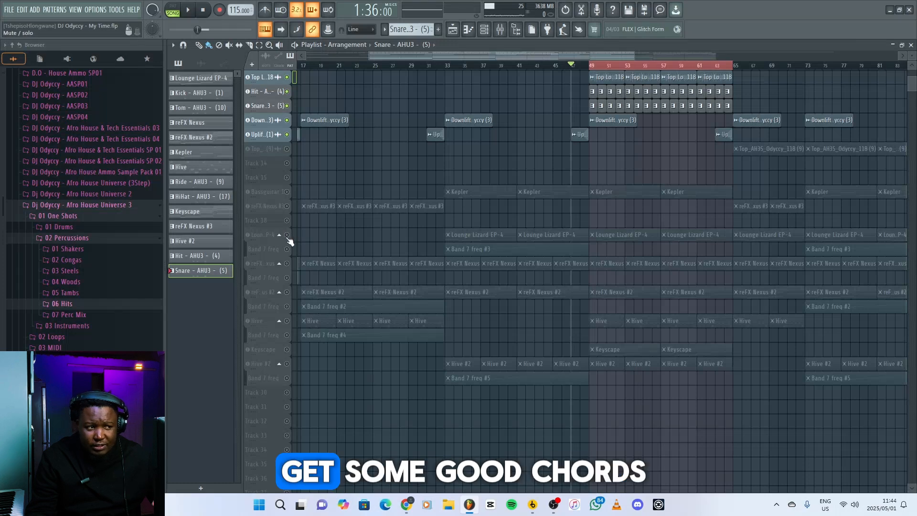
pyautogui.click(282, 235)
pyautogui.scroll(5, 654, 244)
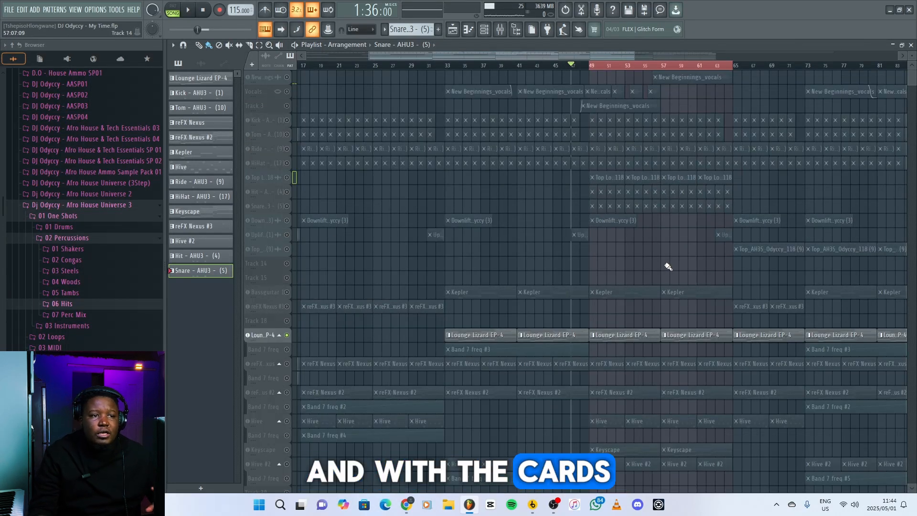
pyautogui.click(290, 104)
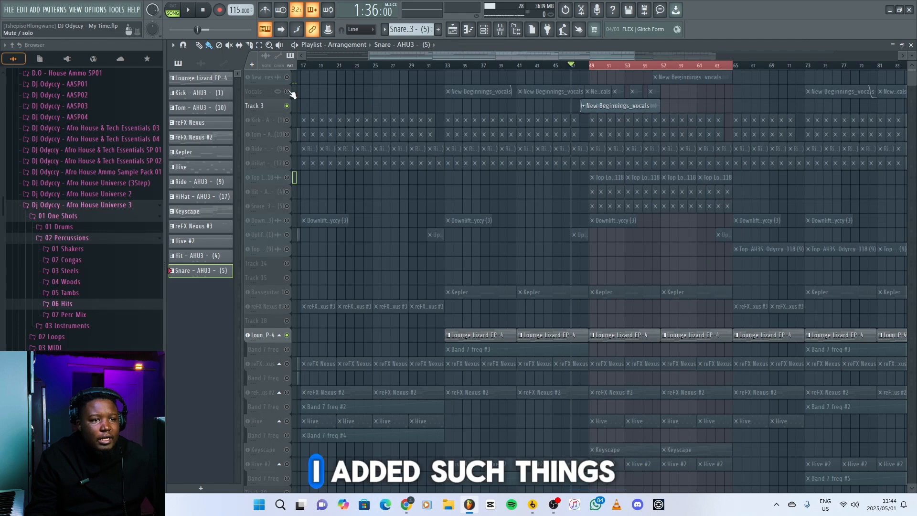
pyautogui.click(288, 91)
pyautogui.click(287, 76)
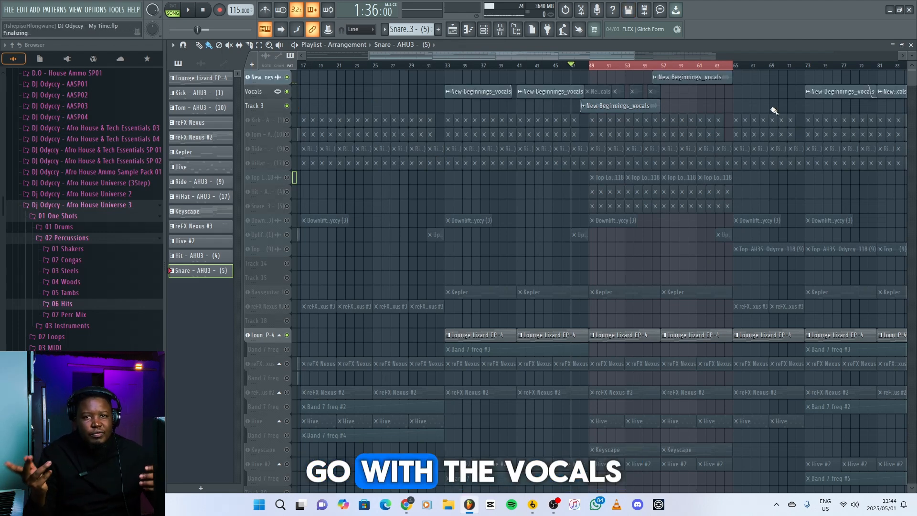
pyautogui.press('space')
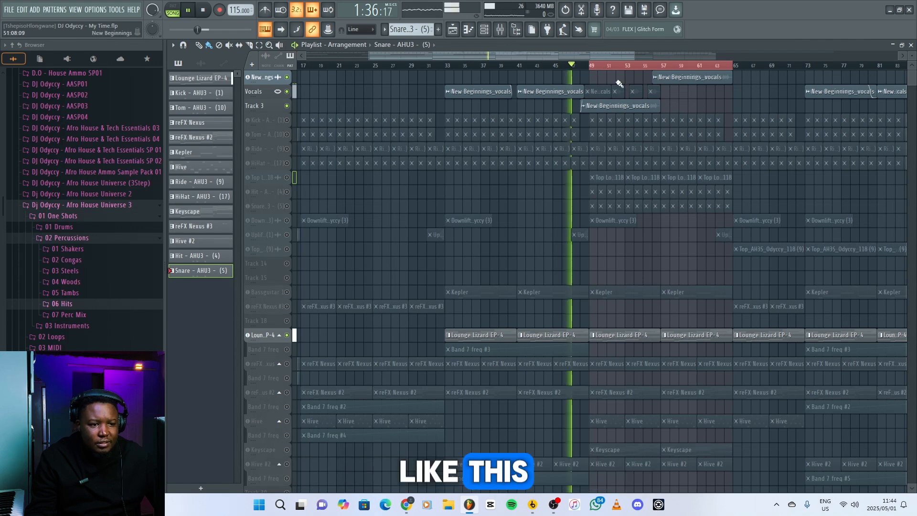
# Step: Examine the Lounge Lizard EP-4 chord notes in the piano roll during playback, and view the instrument's settings with playback stopped
pyautogui.doubleClick(614, 334)
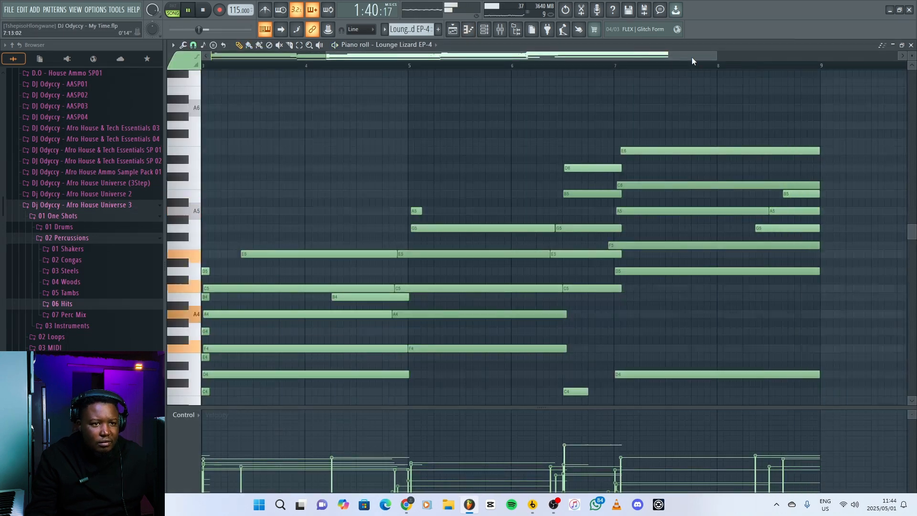
pyautogui.moveTo(717, 55); pyautogui.dragTo(794, 55)
pyautogui.scroll(-5, 554, 254)
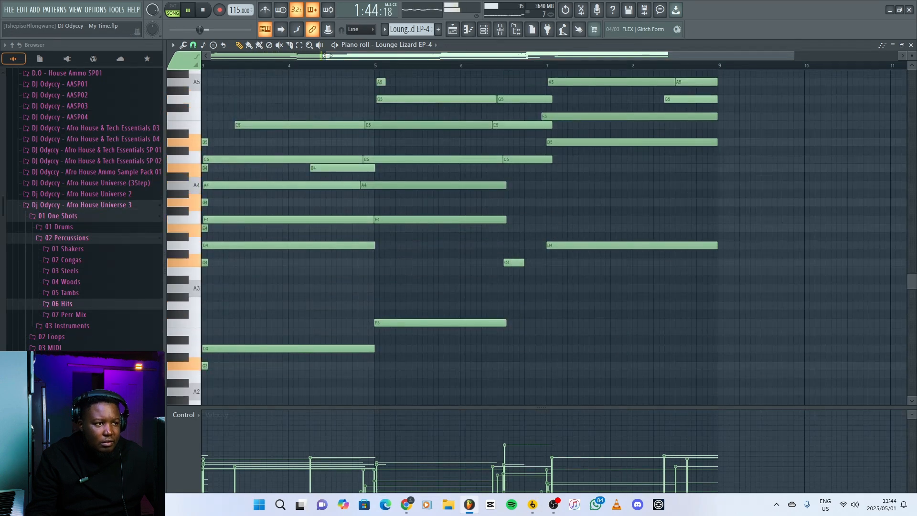
pyautogui.moveTo(327, 56); pyautogui.dragTo(211, 56)
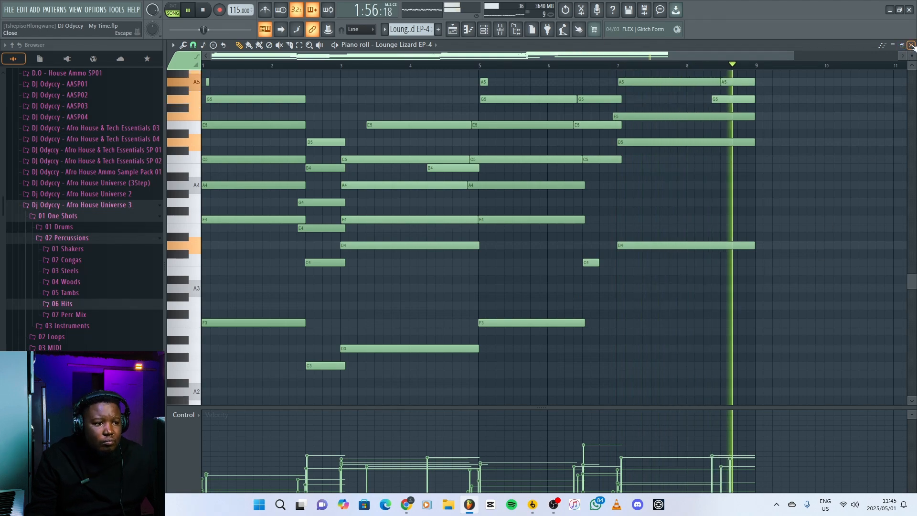
pyautogui.click(912, 44)
pyautogui.press('space')
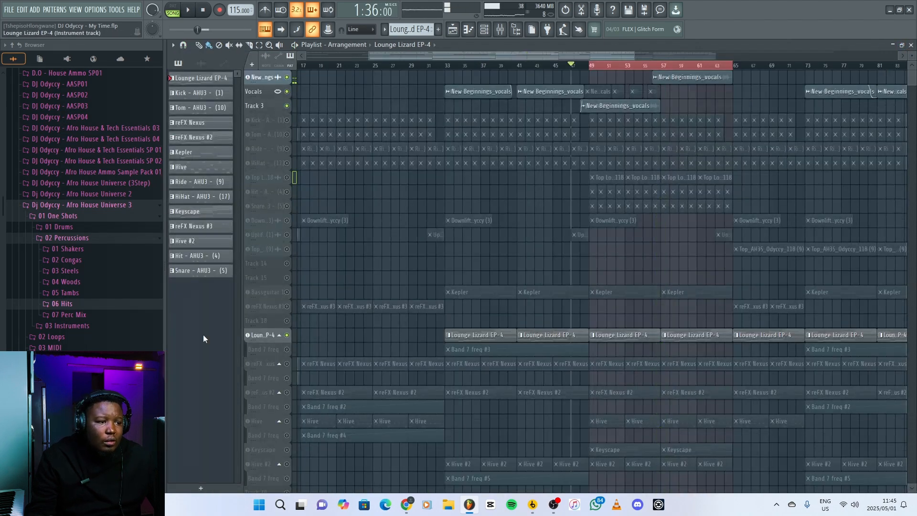
pyautogui.click(266, 335)
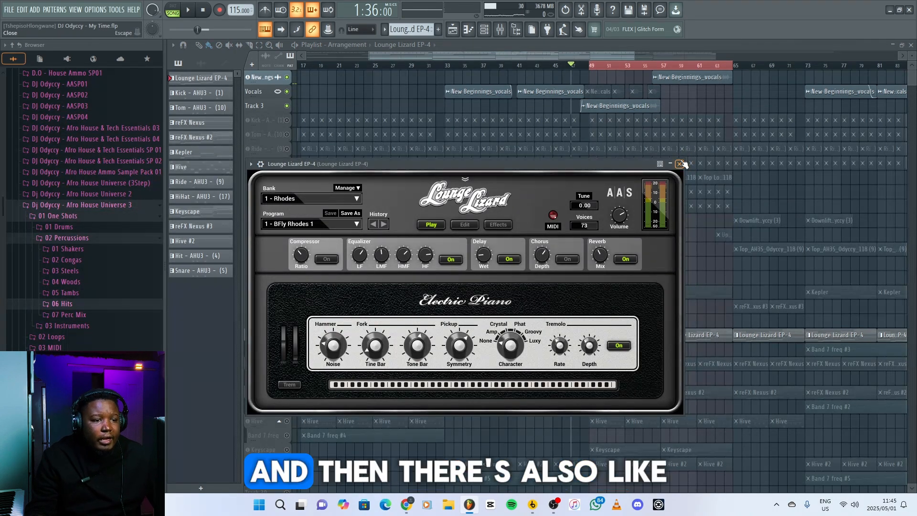
pyautogui.click(467, 124)
# Step: Unmute the Band 7 freq automation track below Lounge Lizard EP-4 and set the playback range to bars 33–49
pyautogui.click(447, 67)
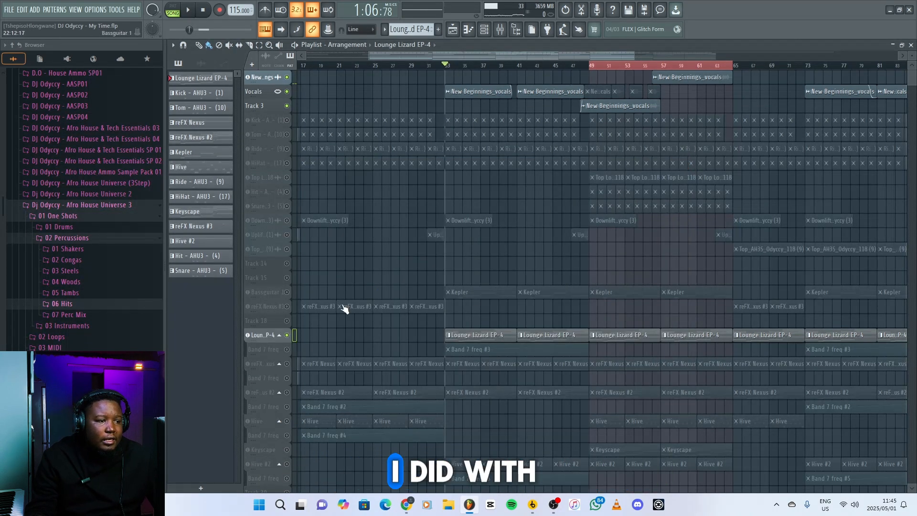
pyautogui.click(287, 350)
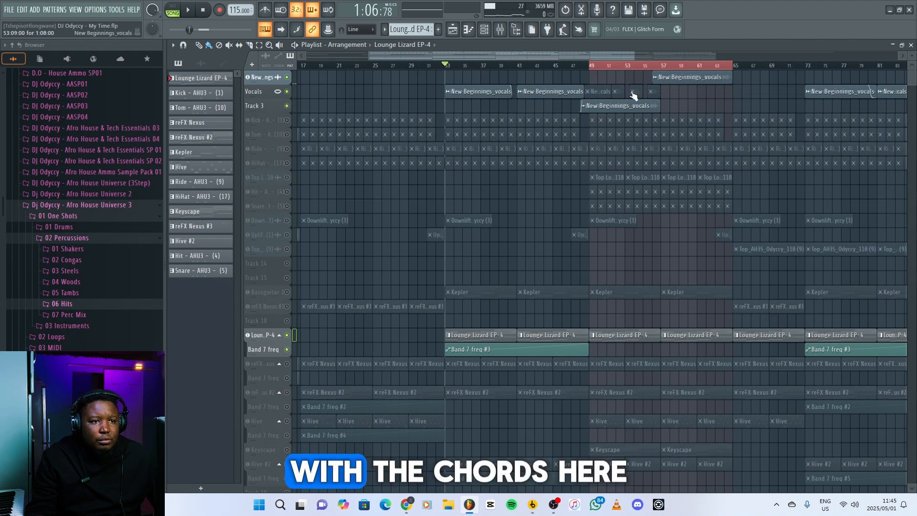
pyautogui.moveTo(590, 66); pyautogui.dragTo(426, 69)
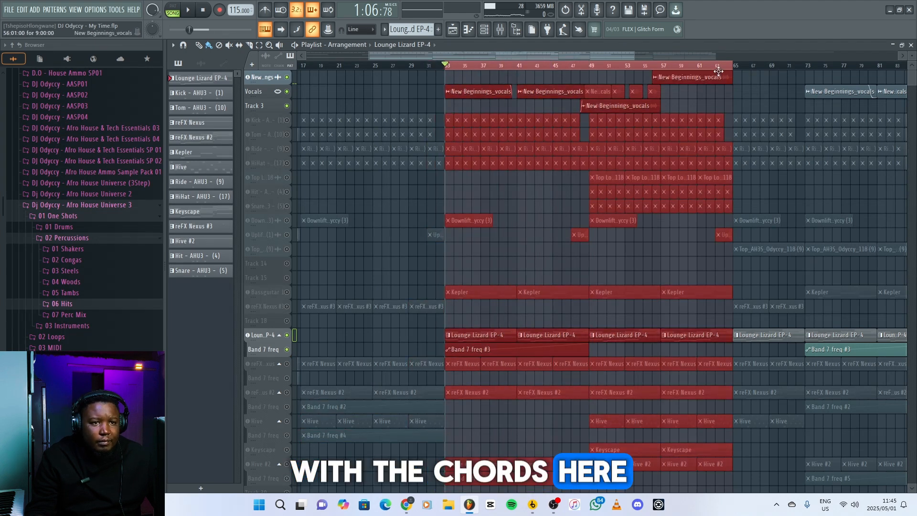
pyautogui.moveTo(735, 69); pyautogui.dragTo(590, 67)
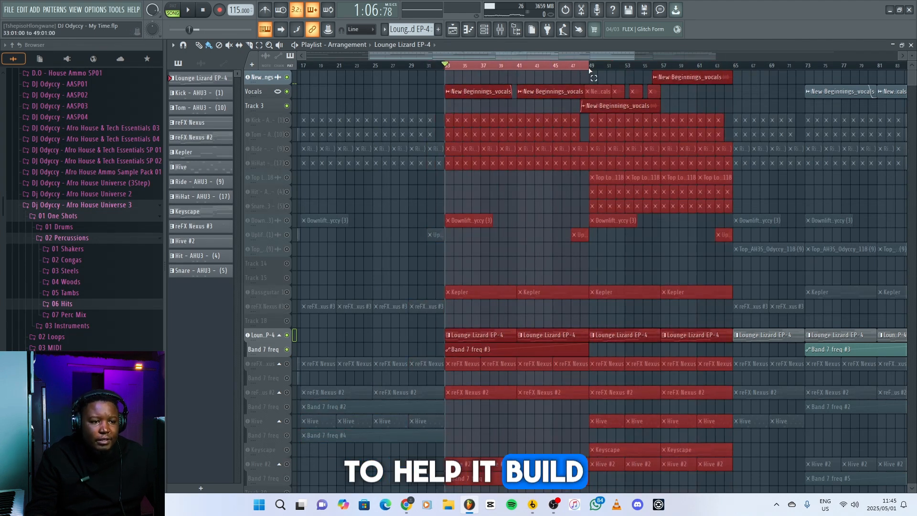
pyautogui.click(550, 231)
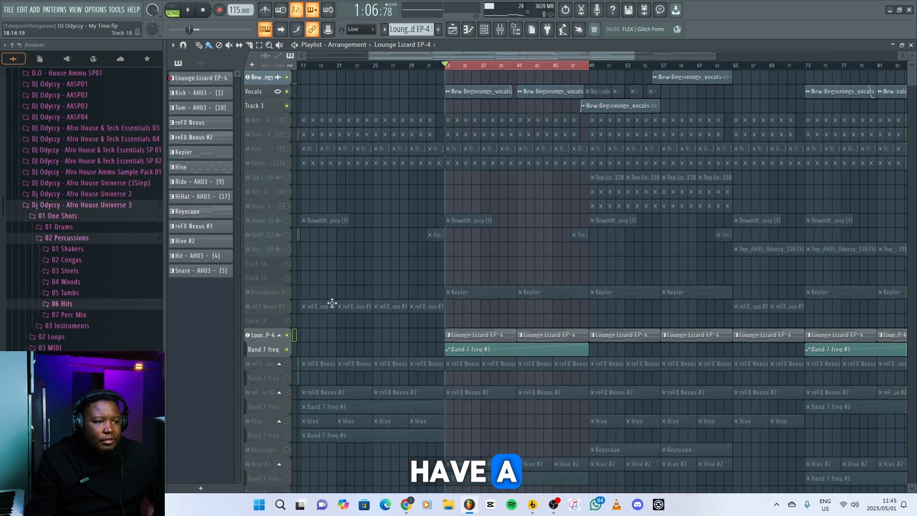
# Step: Inspect the Band 7 freq #3 automation curve and watch it move the filter in Lounge Lizard EP-4's second Parametric EQ 2 during playback
pyautogui.click(271, 349)
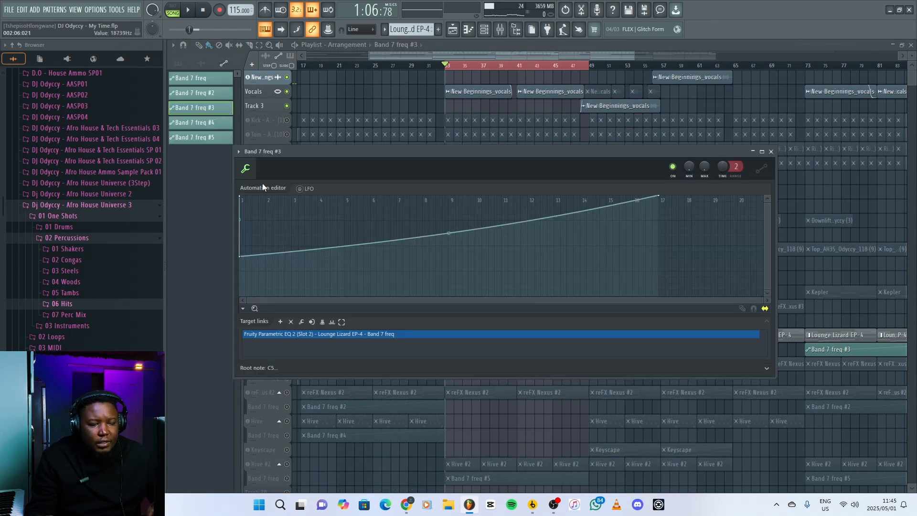
pyautogui.click(770, 152)
pyautogui.press('F9')
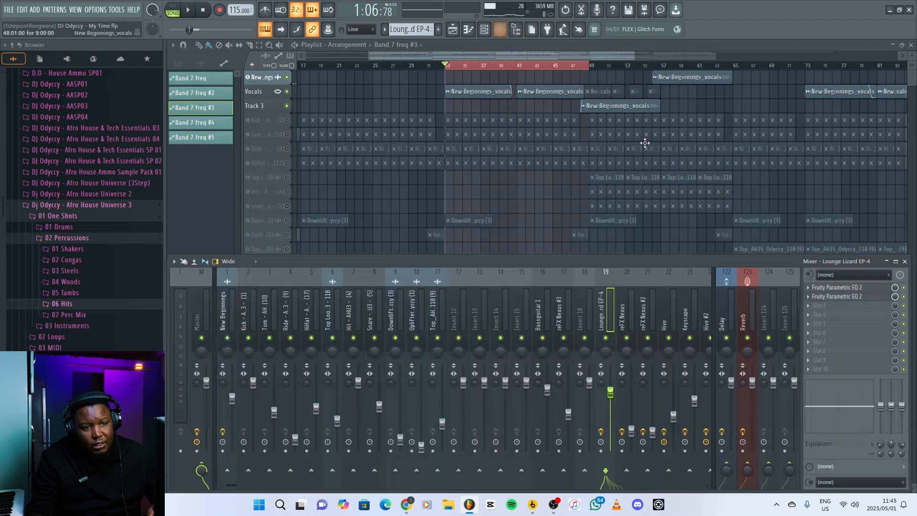
pyautogui.click(851, 297)
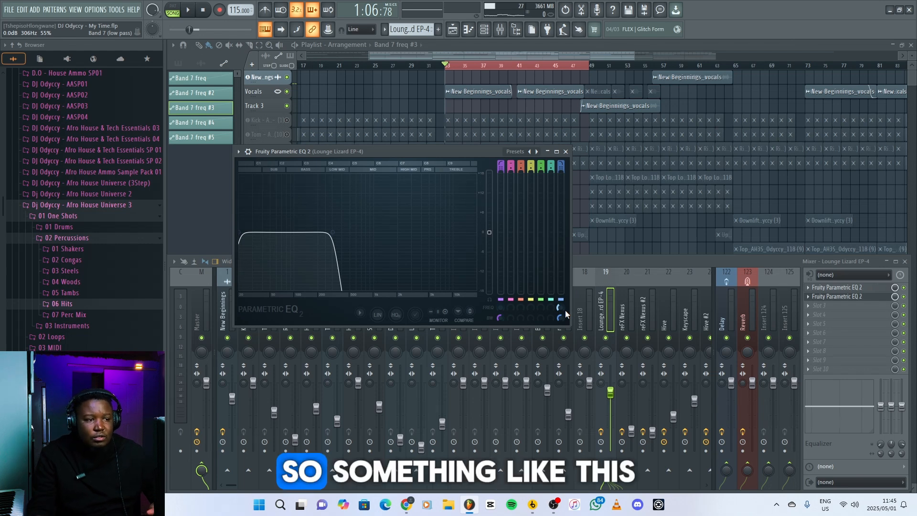
pyautogui.press('space')
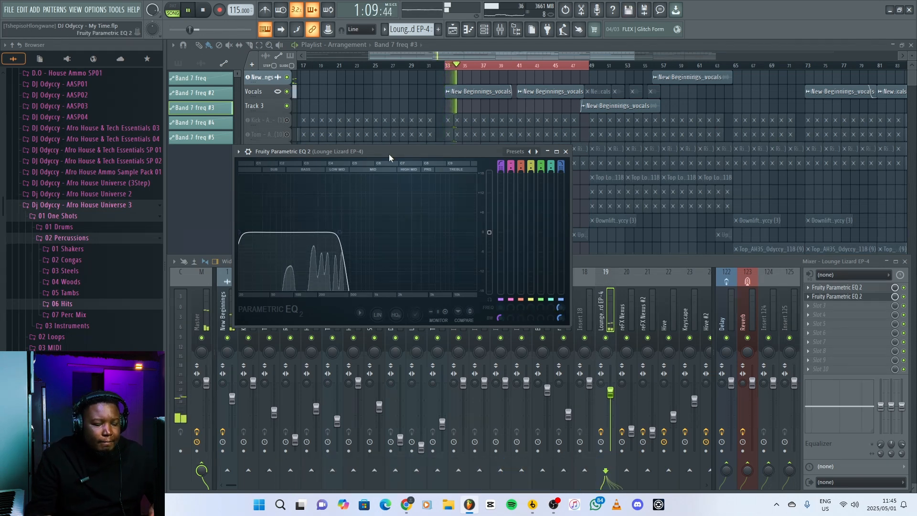
pyautogui.moveTo(389, 154); pyautogui.dragTo(468, 157)
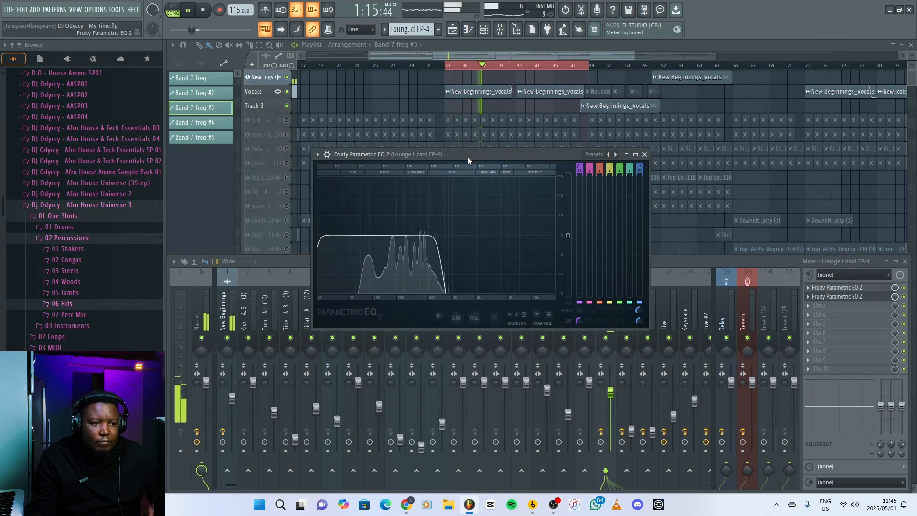
pyautogui.click(644, 154)
pyautogui.press('F9')
# Step: Unmute the Bassguitar 1 track, view its Kepler instrument settings, and play the bass together with the Lounge Lizard EP-4 chords
pyautogui.scroll(-3, 522, 218)
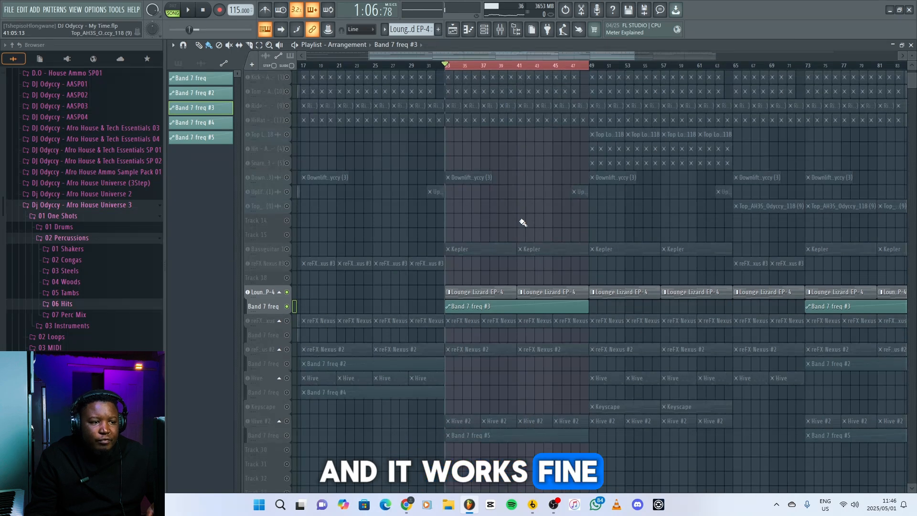
pyautogui.click(287, 249)
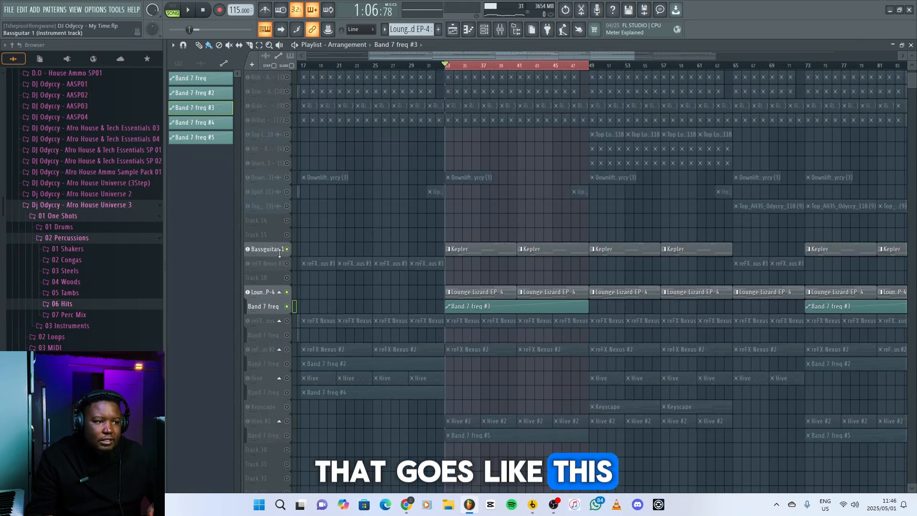
pyautogui.click(263, 249)
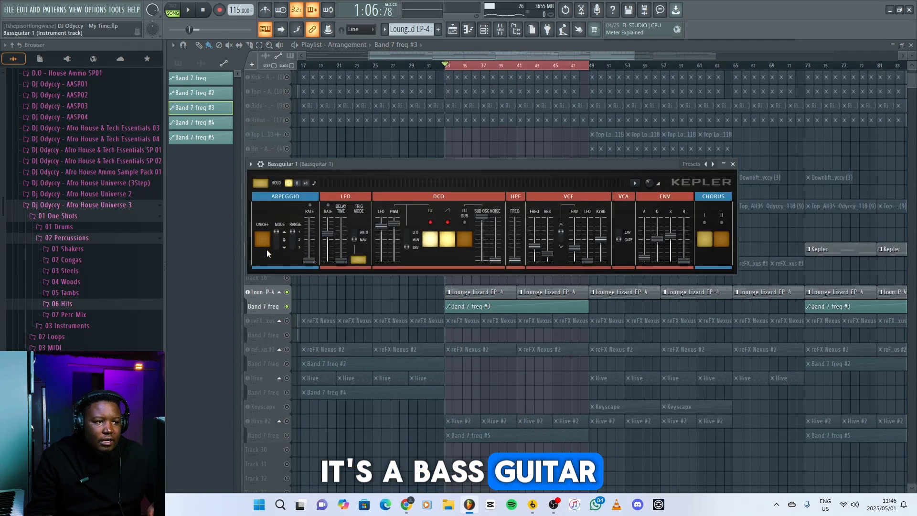
pyautogui.click(734, 164)
pyautogui.press('space')
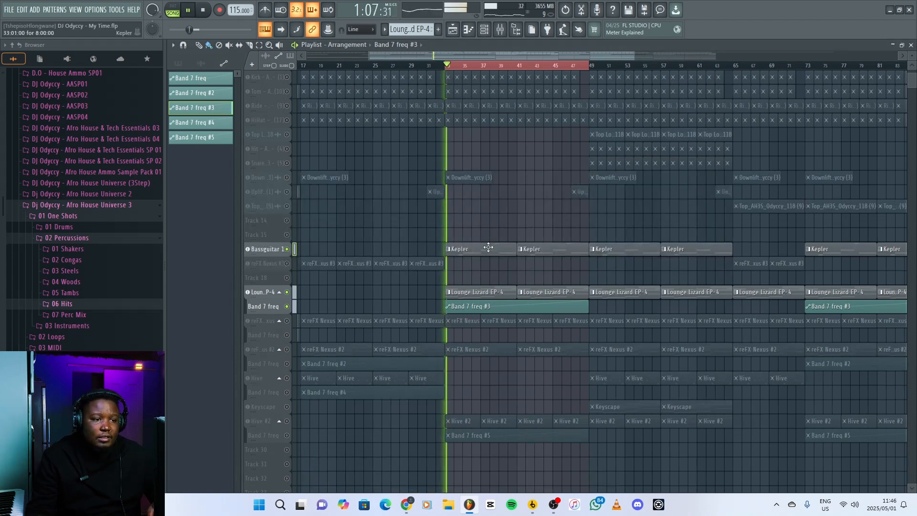
# Step: Examine the Kepler bass pattern's notes in the piano roll during playback, then return to the playlist and stop
pyautogui.click(489, 248)
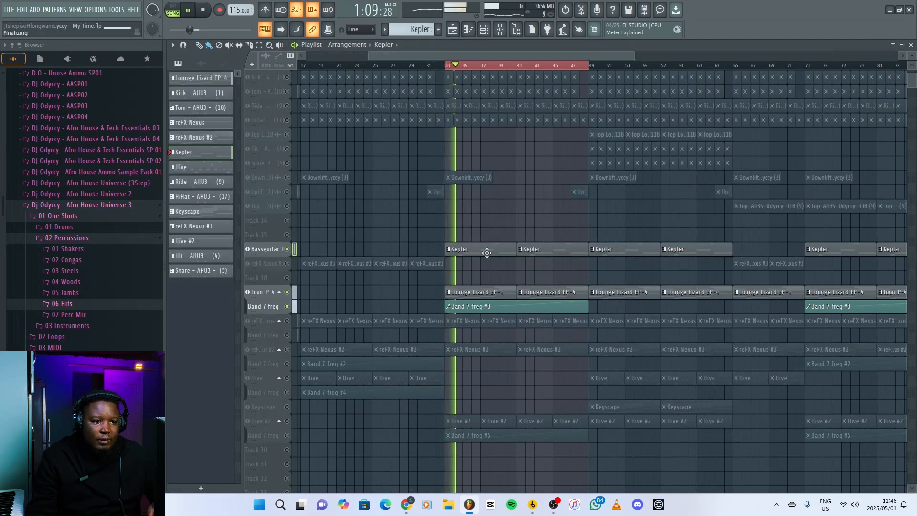
pyautogui.doubleClick(488, 248)
pyautogui.moveTo(563, 57); pyautogui.dragTo(134, 67)
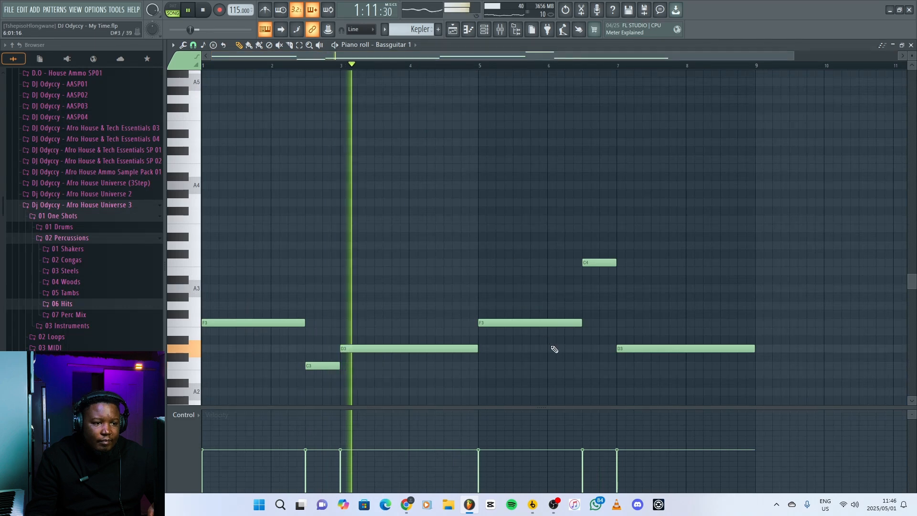
pyautogui.scroll(-3, 555, 350)
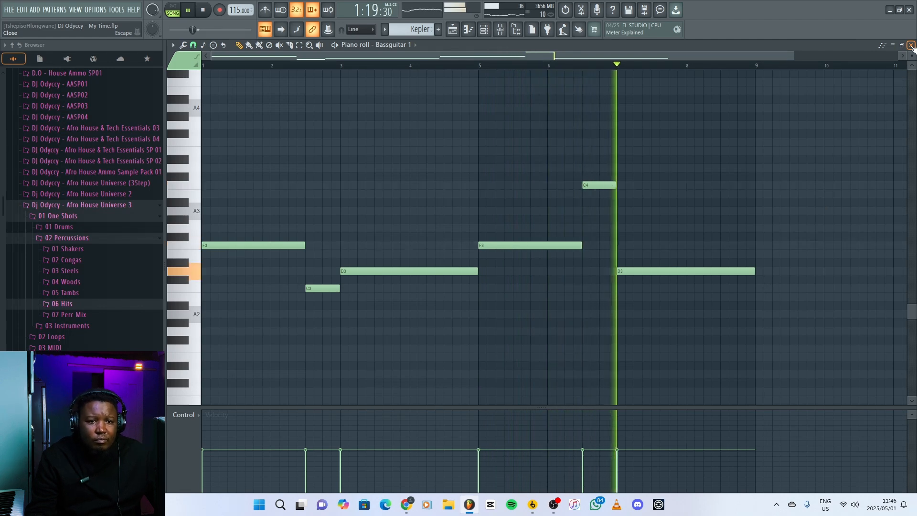
pyautogui.click(912, 45)
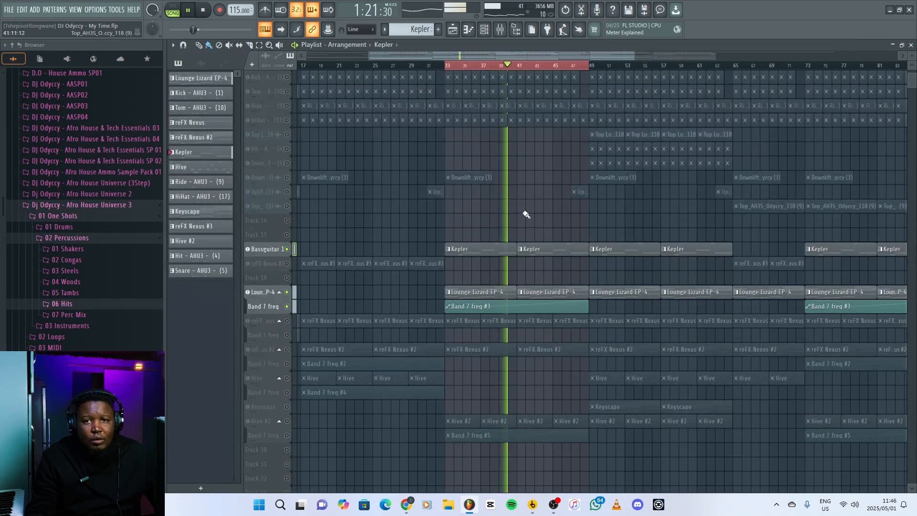
pyautogui.press('space')
# Step: Unmute the reFX Nexus pad track and examine its sustained notes from the pattern's start in the piano roll
pyautogui.doubleClick(469, 321)
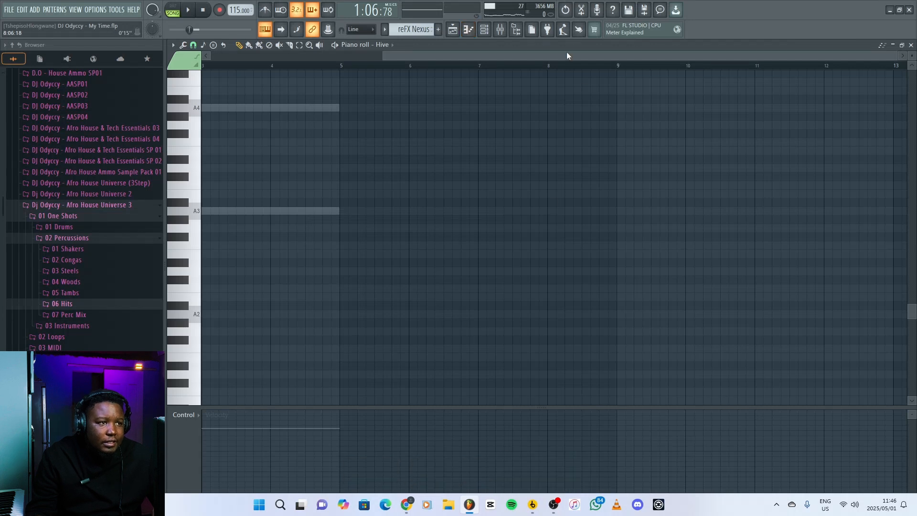
pyautogui.click(365, 45)
pyautogui.click(407, 234)
pyautogui.moveTo(491, 56); pyautogui.dragTo(28, 58)
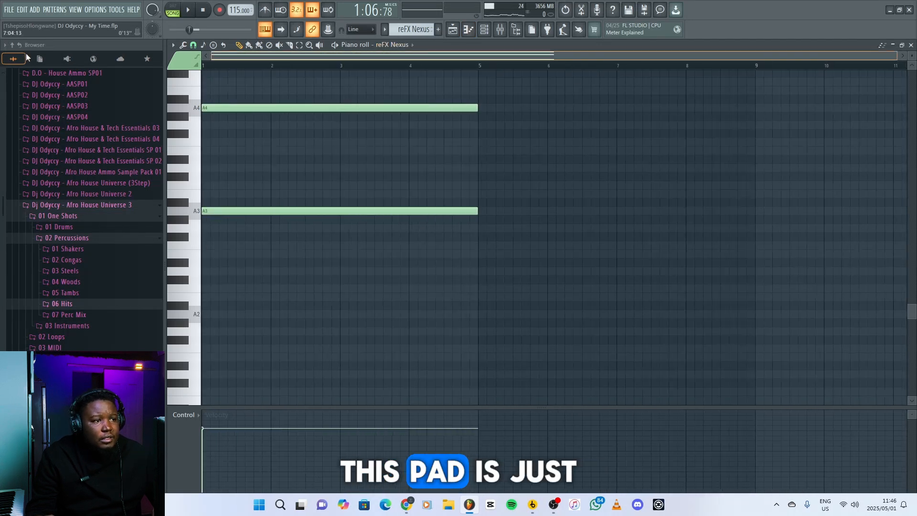
pyautogui.scroll(5, 395, 266)
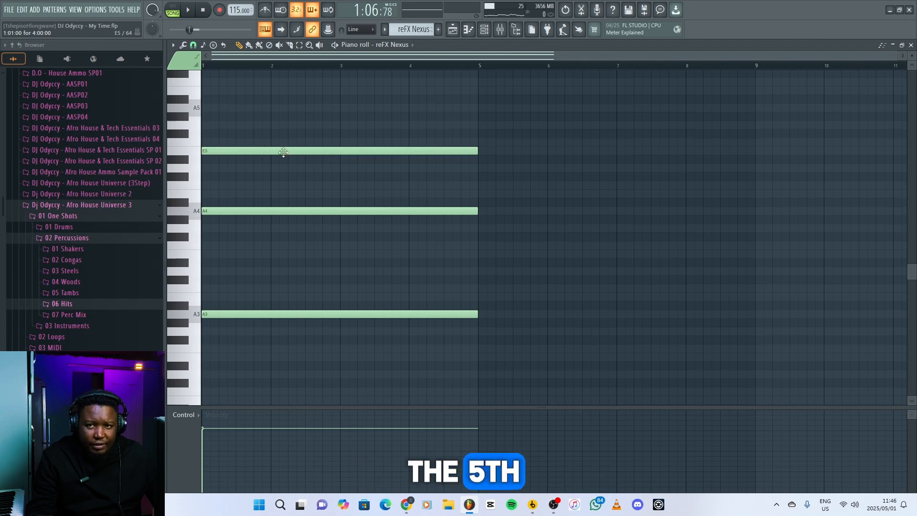
# Step: Play the reFX Nexus pad with the bass and chords, and view its PD Sunbreeze preset and its clips from bar 1
pyautogui.press('space')
pyautogui.press('F5')
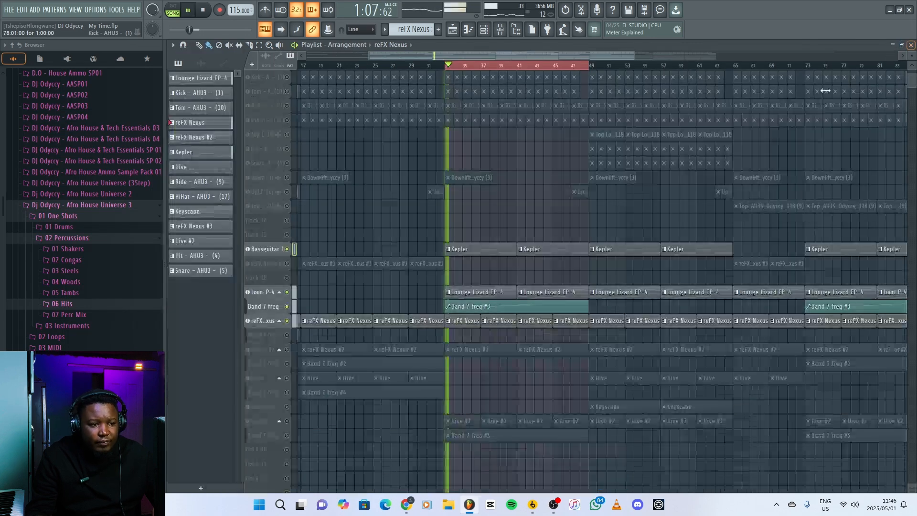
pyautogui.click(273, 321)
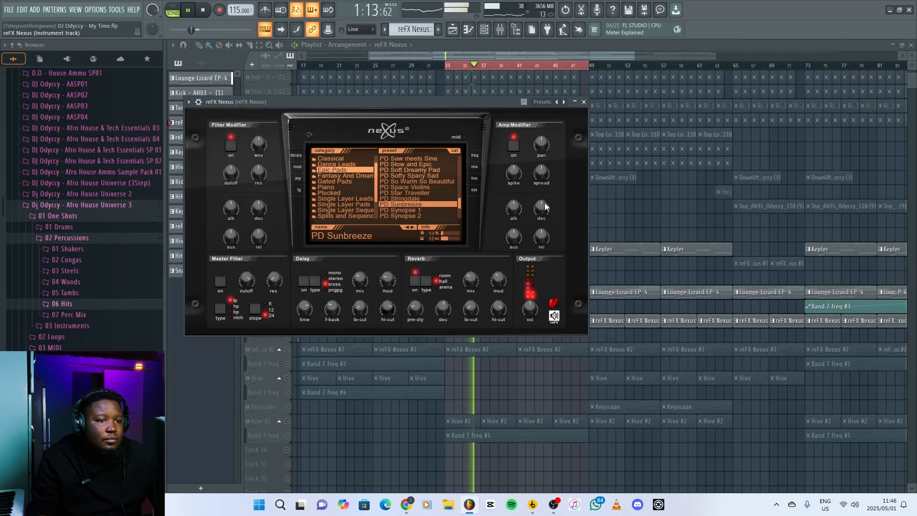
pyautogui.click(584, 102)
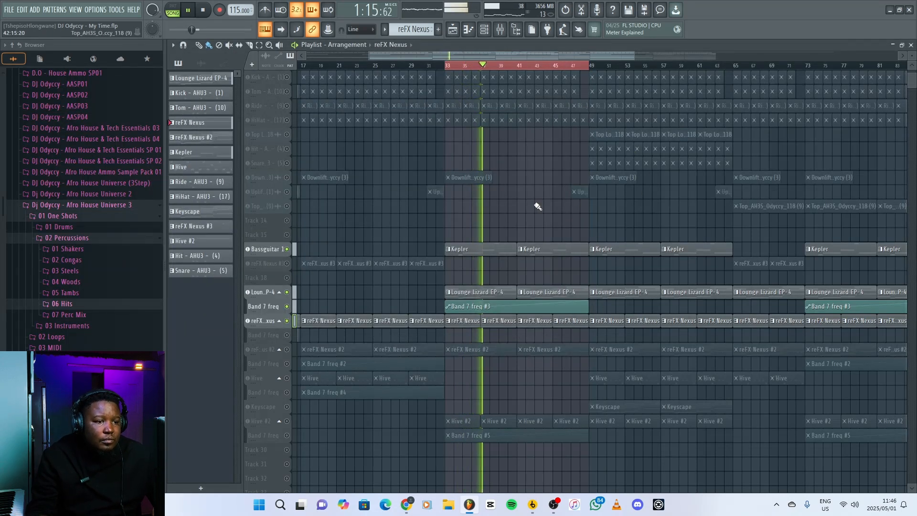
pyautogui.moveTo(418, 55); pyautogui.dragTo(331, 54)
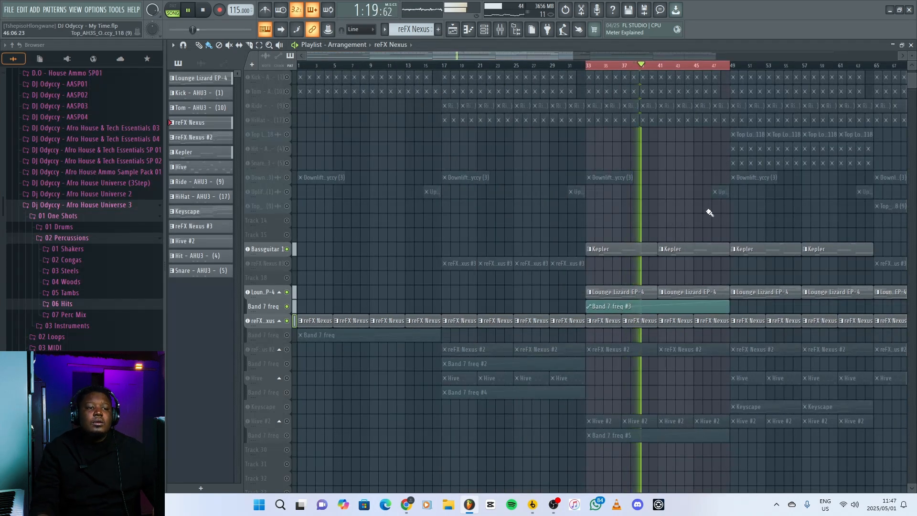
pyautogui.press('space')
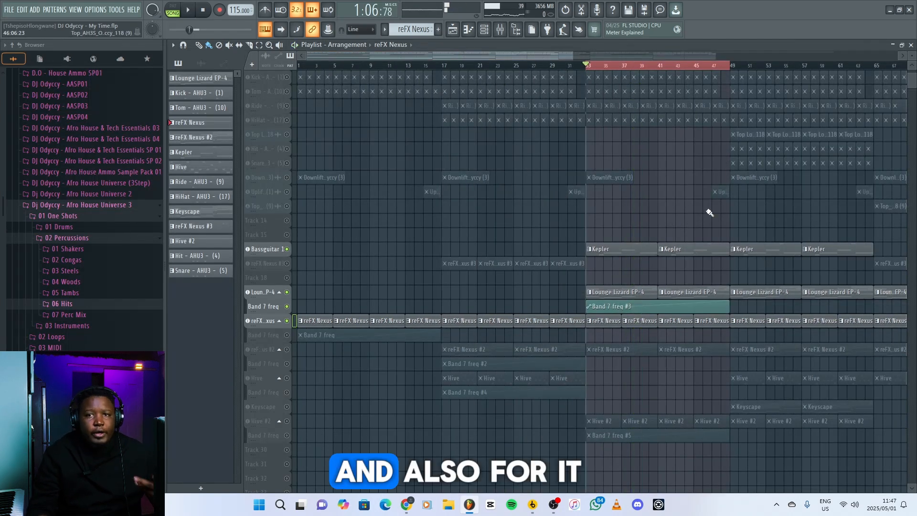
# Step: Unmute the Band 7 freq automation track below reFX Nexus and inspect its curve and target link
pyautogui.click(288, 335)
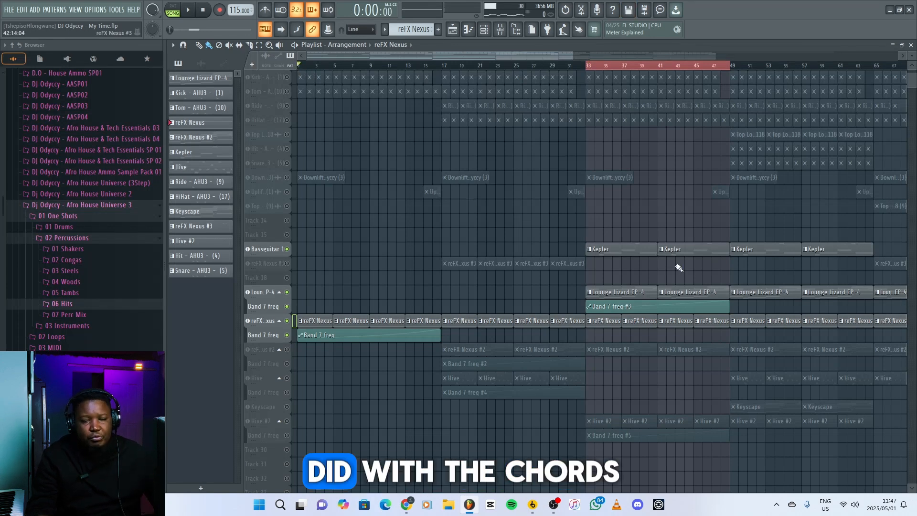
pyautogui.doubleClick(342, 336)
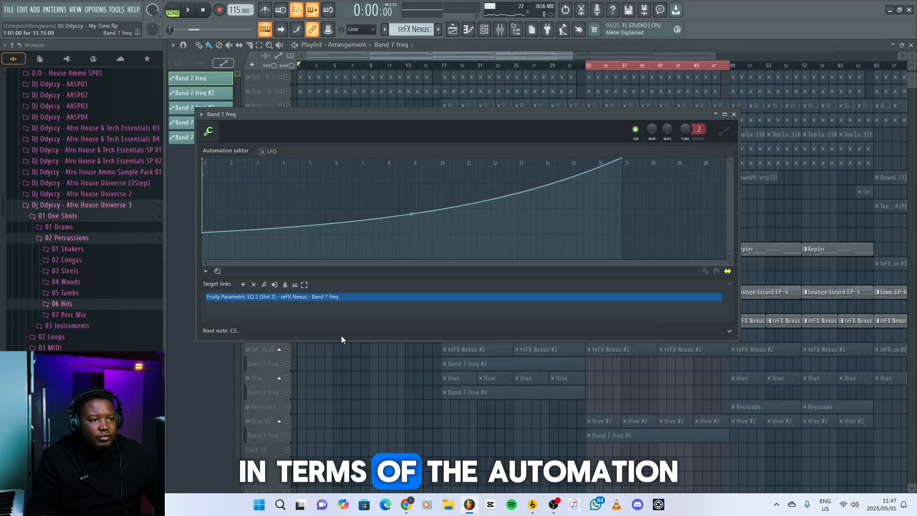
pyautogui.click(734, 114)
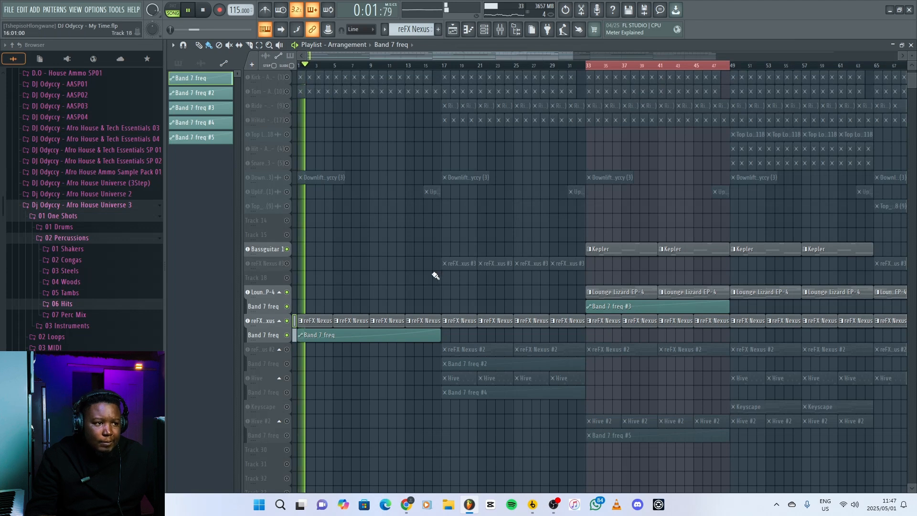
# Step: Unmute the Kick, Tom and Downlifter tracks and play the intro from bar 1 with the filtered reFX Nexus pad
pyautogui.scroll(3, 352, 265)
pyautogui.press('space')
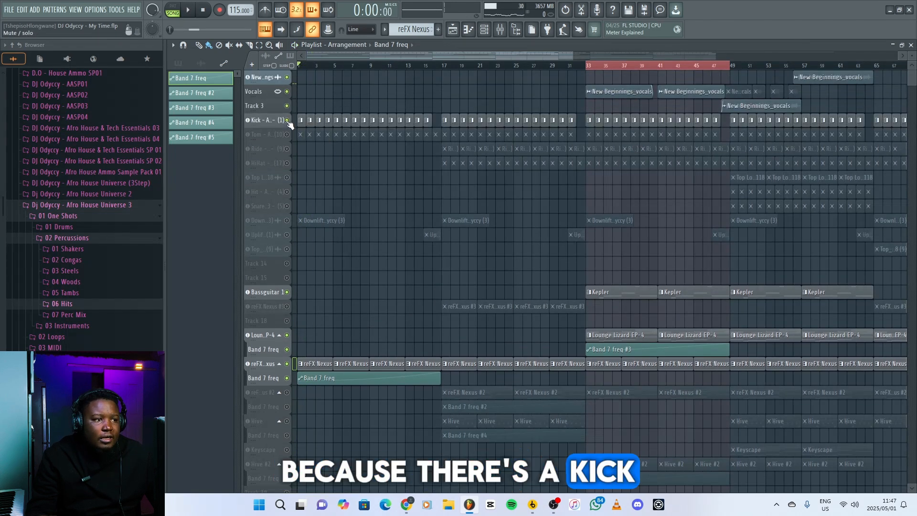
pyautogui.click(288, 134)
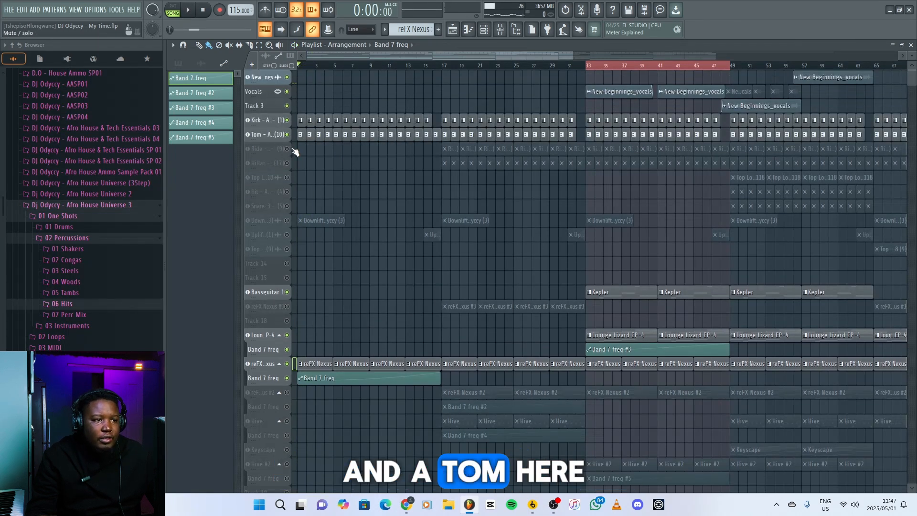
pyautogui.click(287, 221)
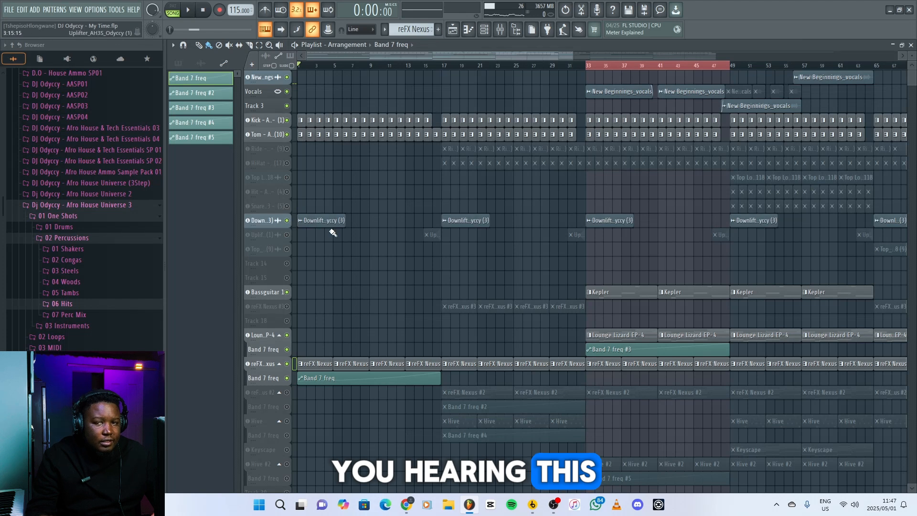
pyautogui.press('space')
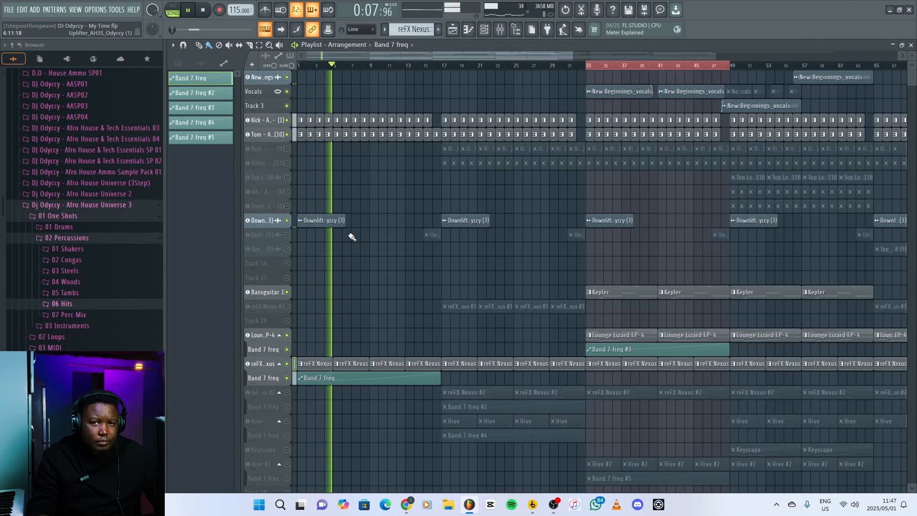
pyautogui.press('space')
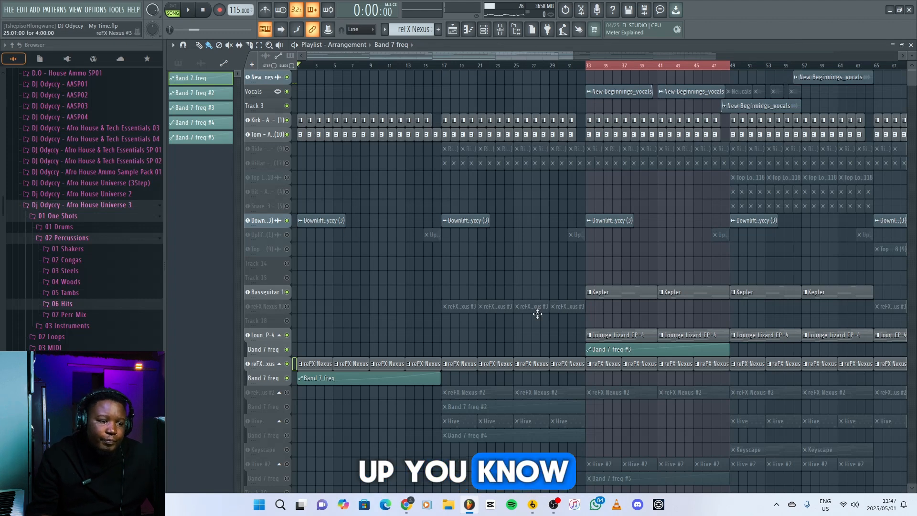
# Step: Set the playback position to bar 17, unmute the reFX Nexus #2 track, and examine its chord notes in the piano roll
pyautogui.scroll(-1, 285, 292)
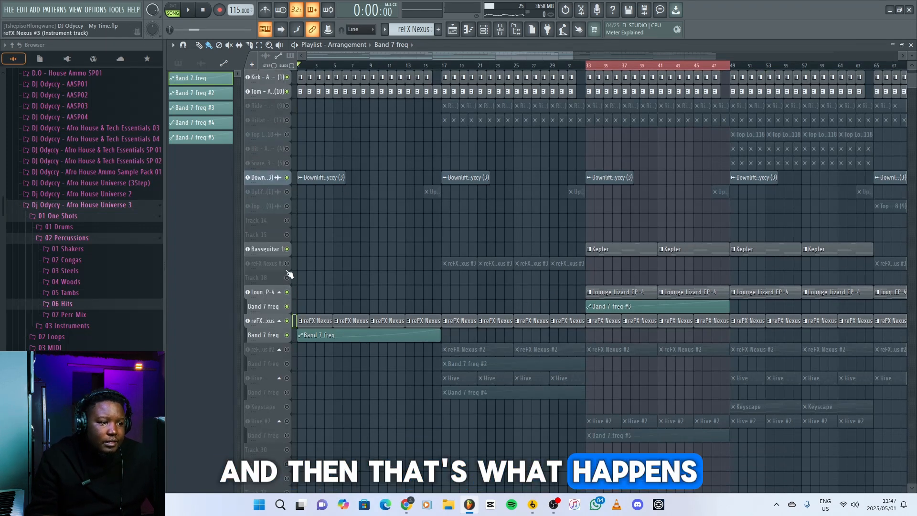
pyautogui.click(444, 64)
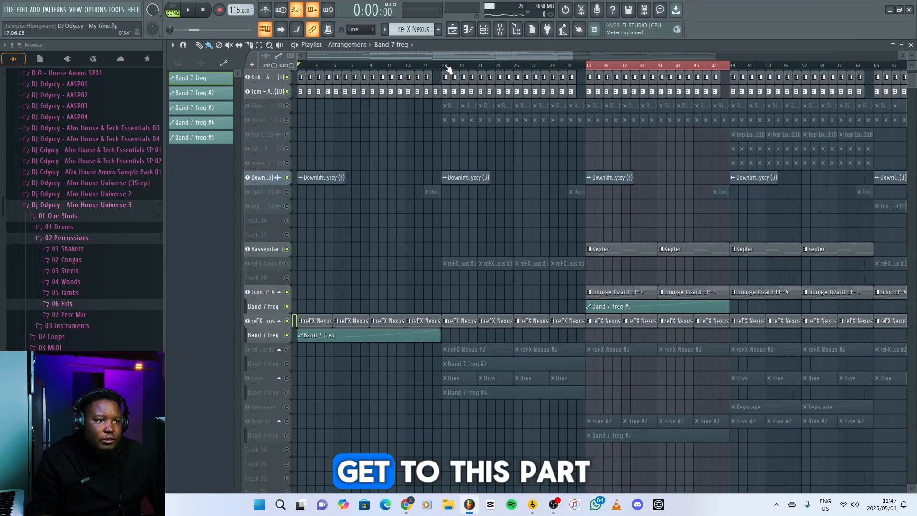
pyautogui.click(286, 350)
pyautogui.doubleClick(478, 349)
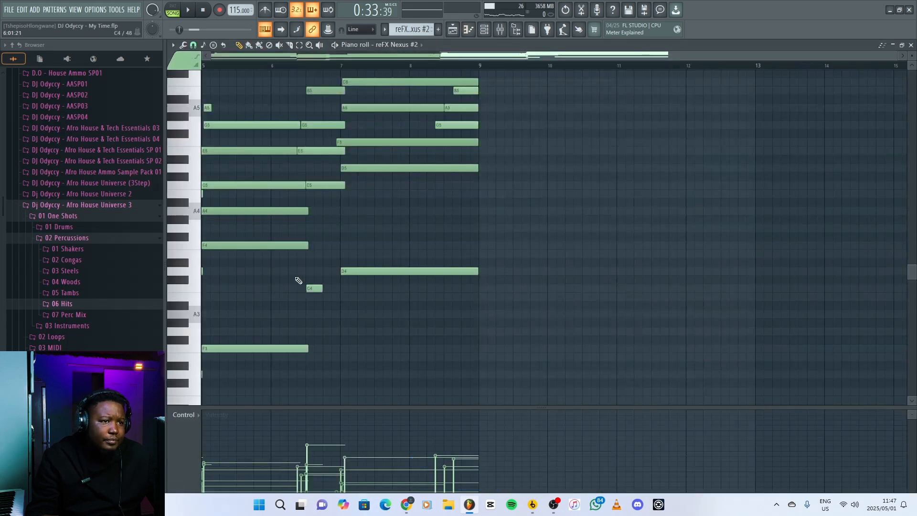
pyautogui.moveTo(485, 56); pyautogui.dragTo(239, 63)
pyautogui.click(911, 46)
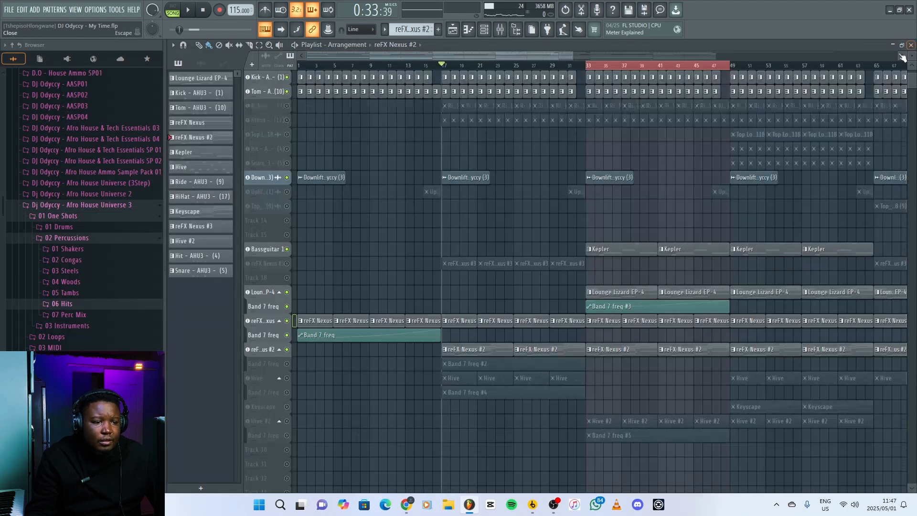
# Step: Unmute the Band 7 freq #2 automation track, play from bar 17, and view reFX Nexus #2's PD Bellpad 1 preset
pyautogui.click(287, 364)
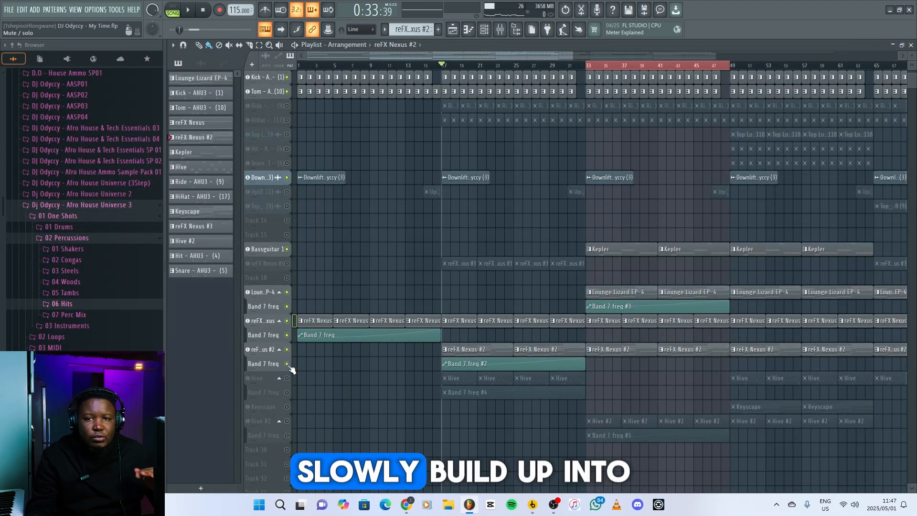
pyautogui.press('space')
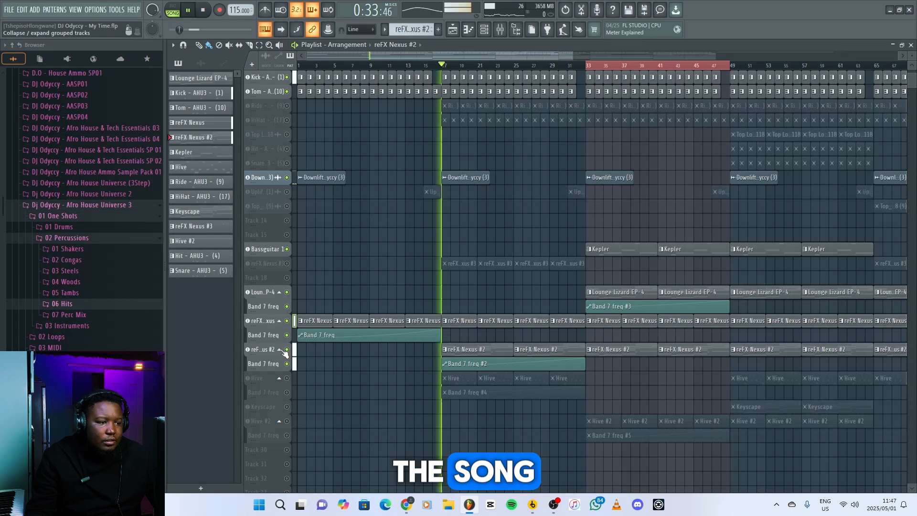
pyautogui.click(260, 348)
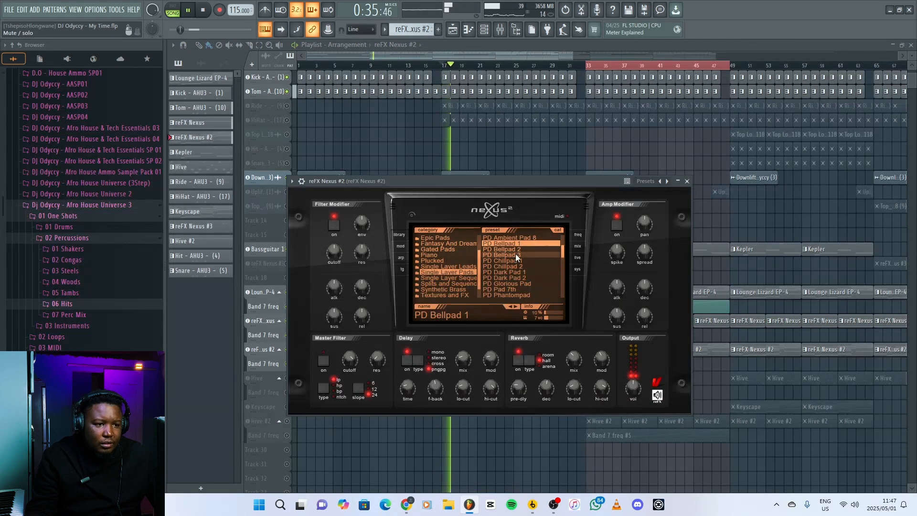
pyautogui.click(687, 181)
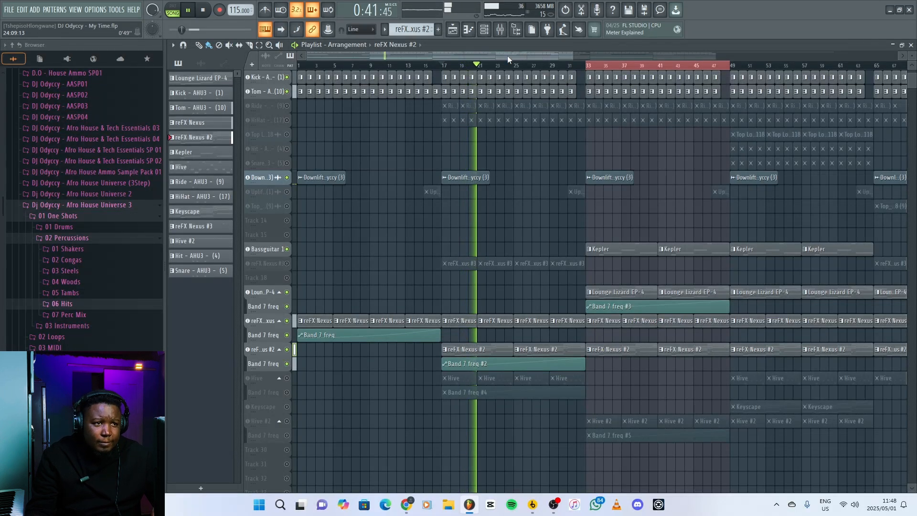
# Step: Show the mixer with the reFX Nexus #2 track and its effects chain in view during playback, then stop
pyautogui.click(500, 31)
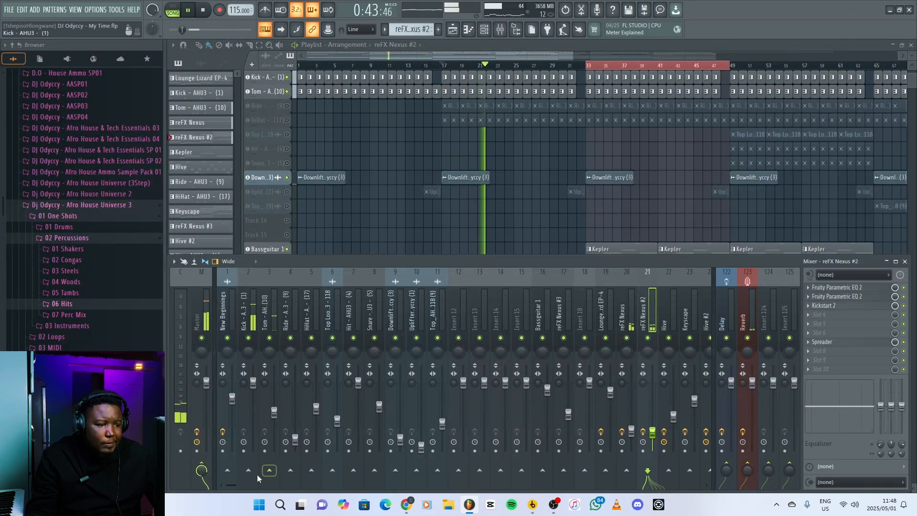
pyautogui.moveTo(228, 486); pyautogui.dragTo(261, 486)
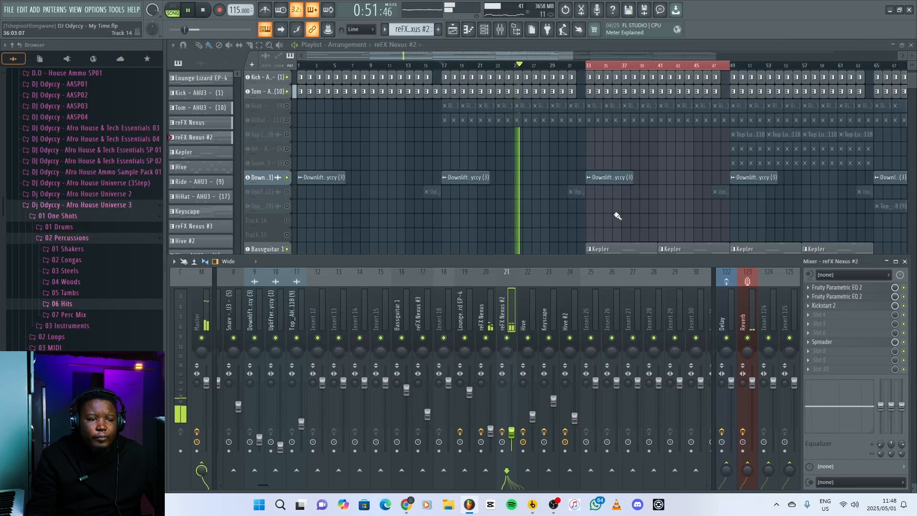
pyautogui.press('space')
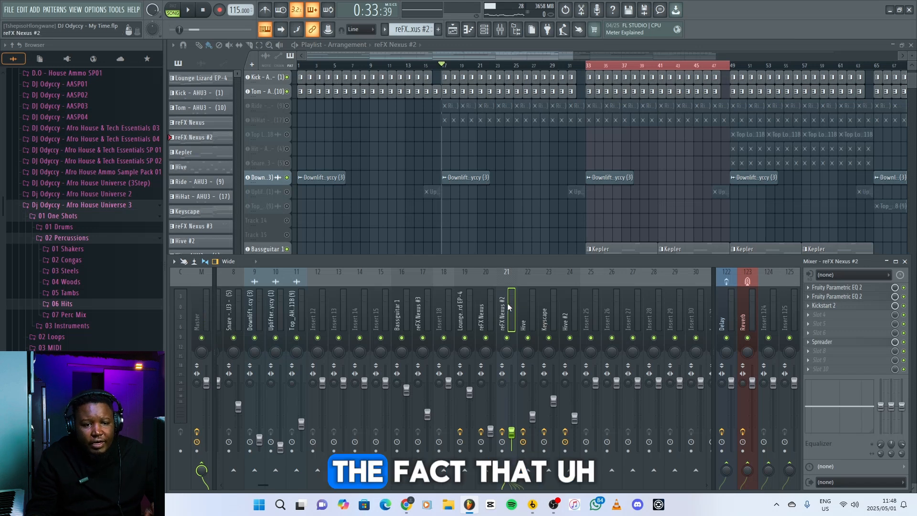
# Step: View the Kickstart 2 and Spreader effects on the reFX Nexus #2 mixer track, closing each one
pyautogui.click(838, 306)
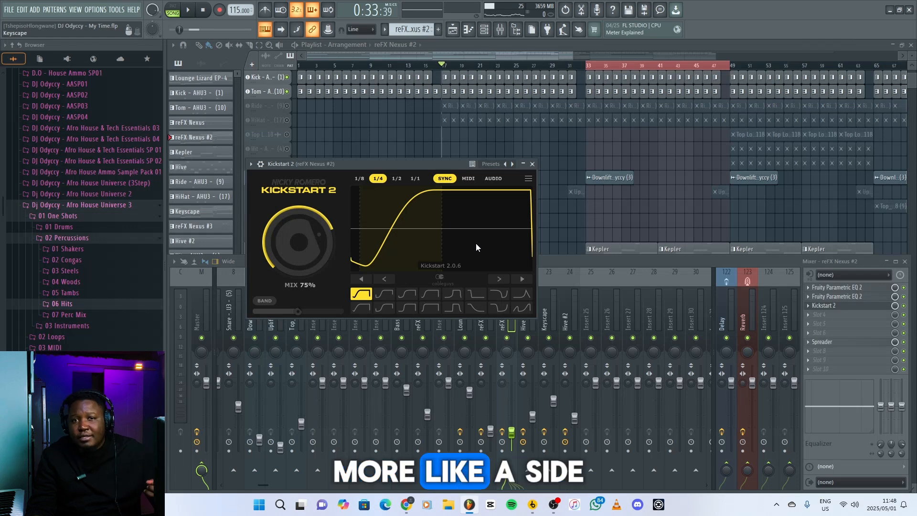
pyautogui.click(533, 164)
pyautogui.click(843, 343)
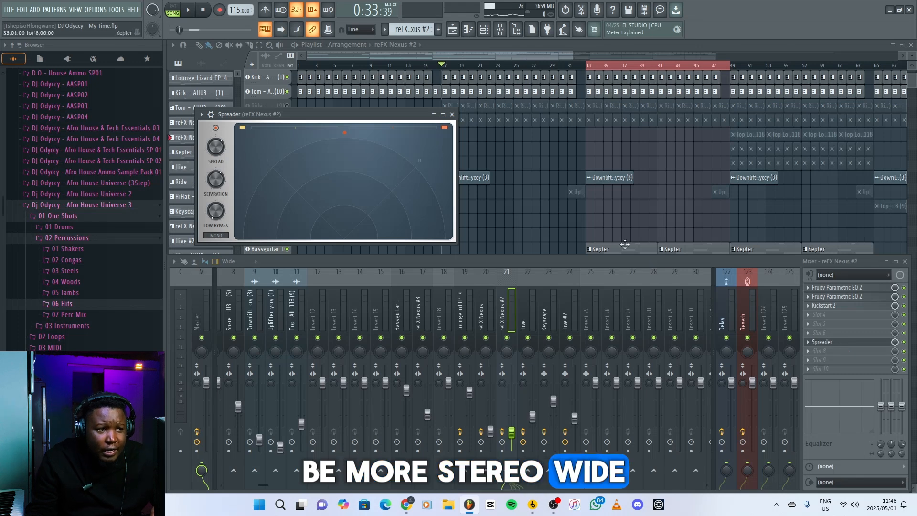
pyautogui.click(453, 115)
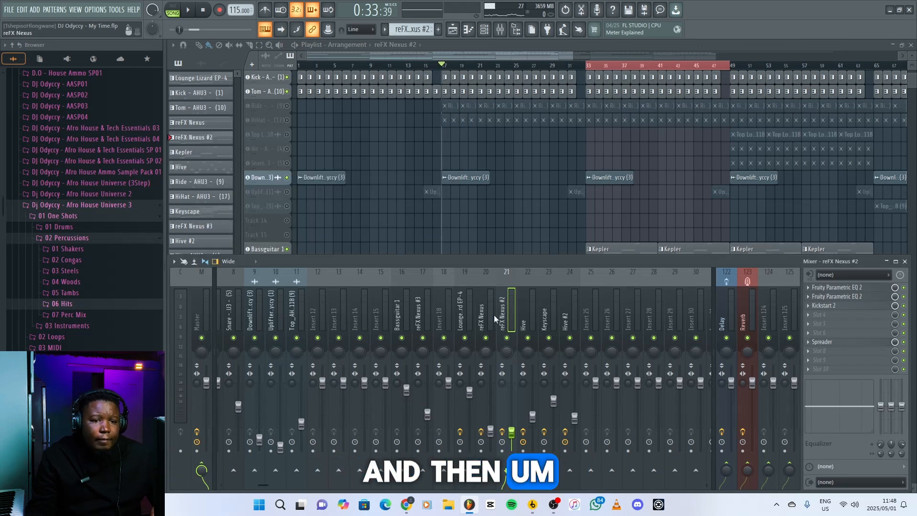
# Step: Inspect the Fruity Parametric EQ 2 curves on the reFX Nexus #2 and Lounge Lizard EP-4 mixer tracks, and hide the mixer
pyautogui.click(841, 288)
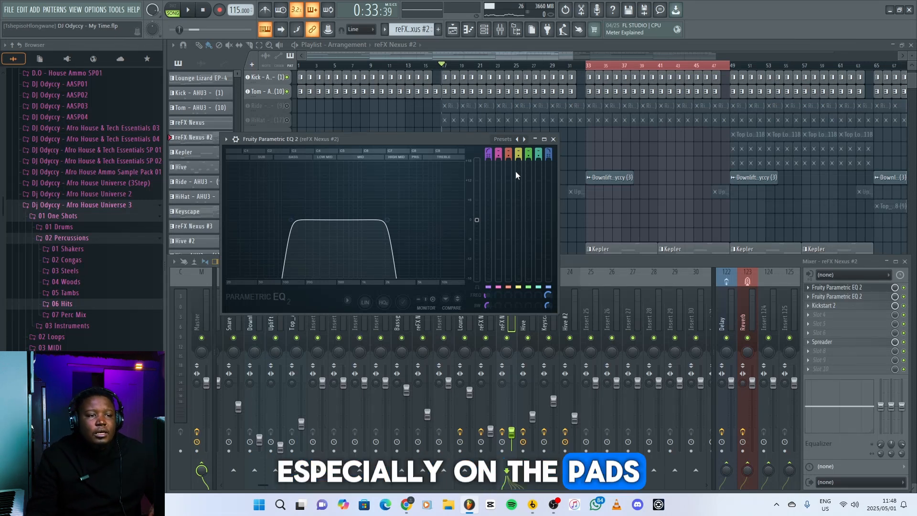
pyautogui.click(553, 139)
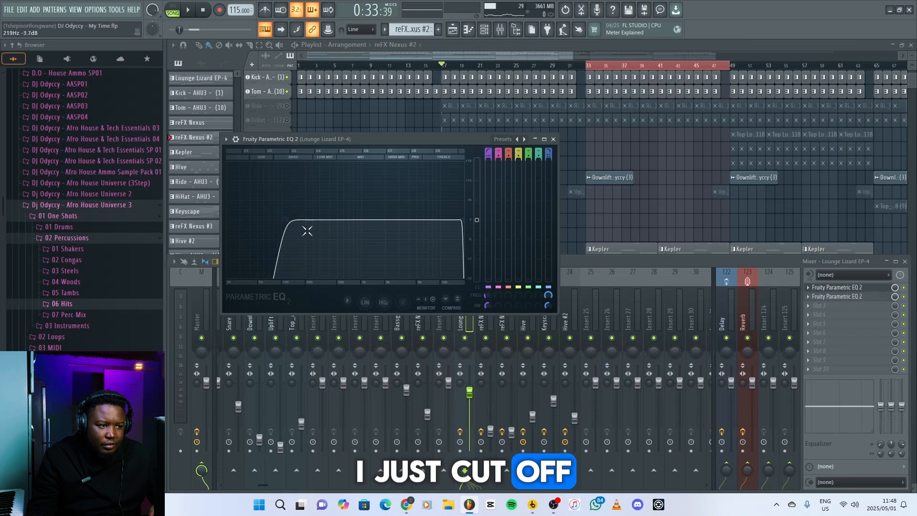
pyautogui.click(553, 139)
pyautogui.press('F9')
# Step: Unmute the Hive track and its Band 7 freq #4 automation track, and play from bar 17
pyautogui.scroll(-3, 501, 311)
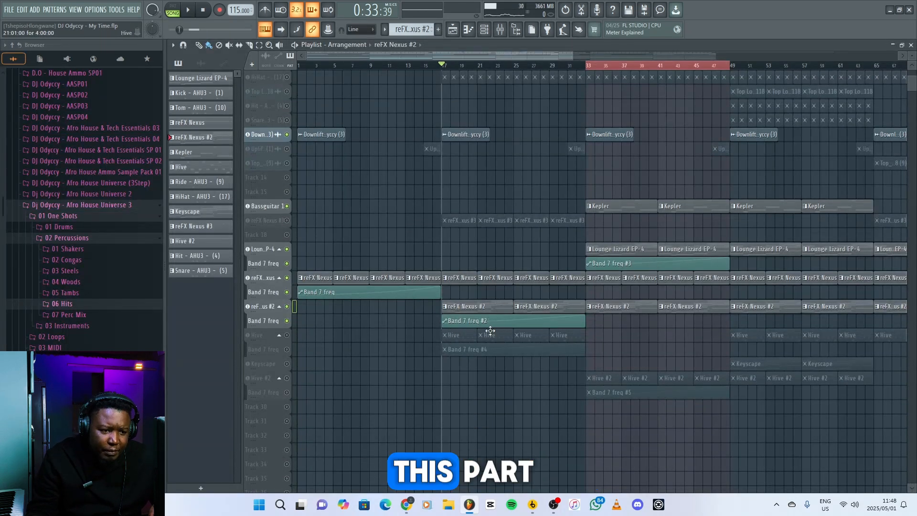
pyautogui.click(286, 335)
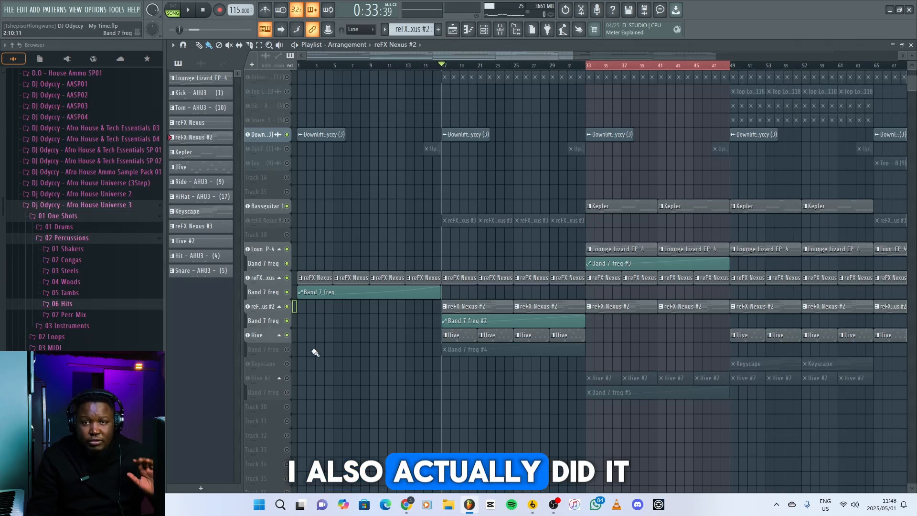
pyautogui.click(288, 349)
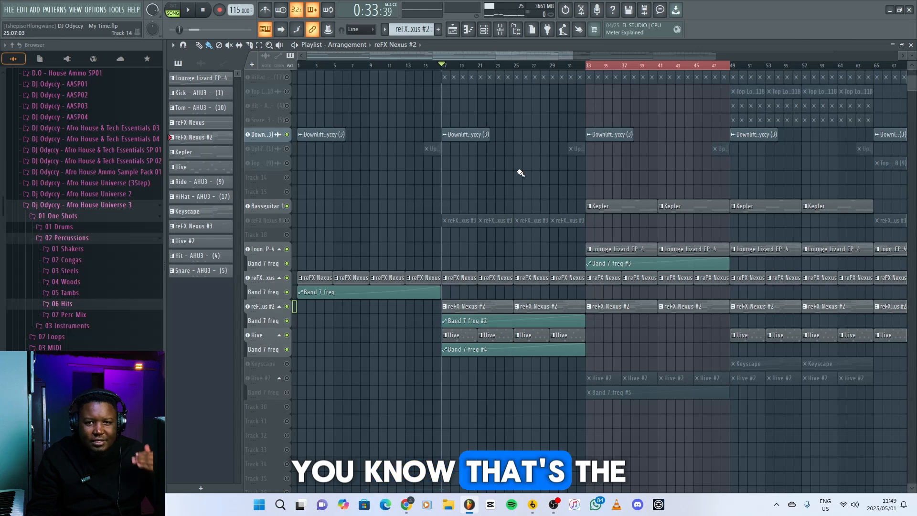
pyautogui.press('space')
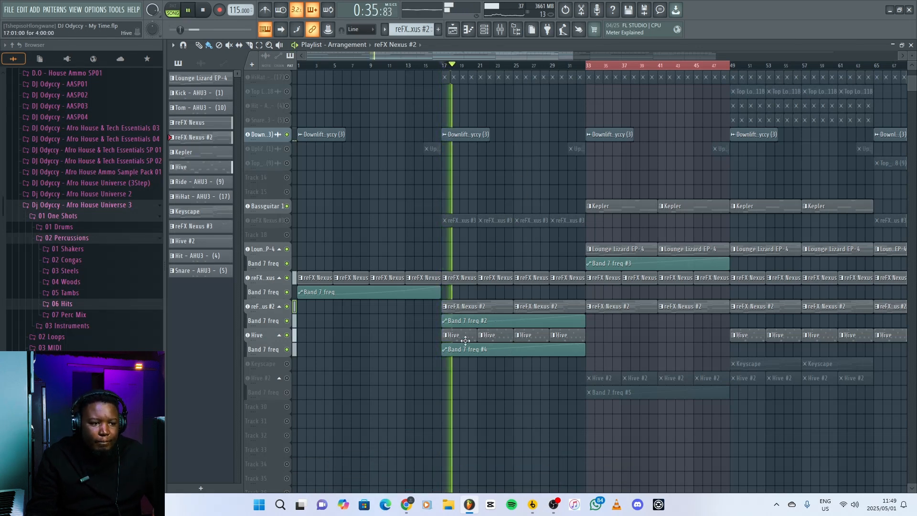
# Step: View the Hive plugin's preset and its melody notes in the piano roll during playback, and stop
pyautogui.click(267, 332)
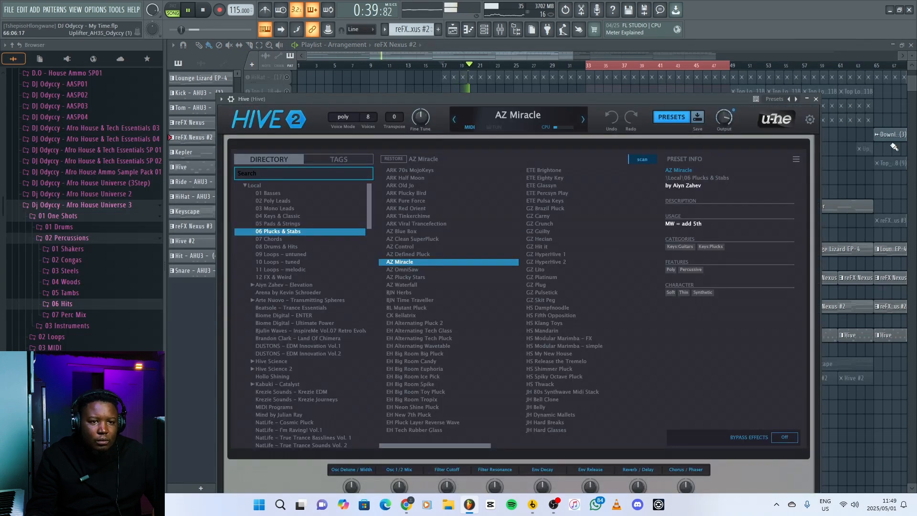
pyautogui.click(816, 99)
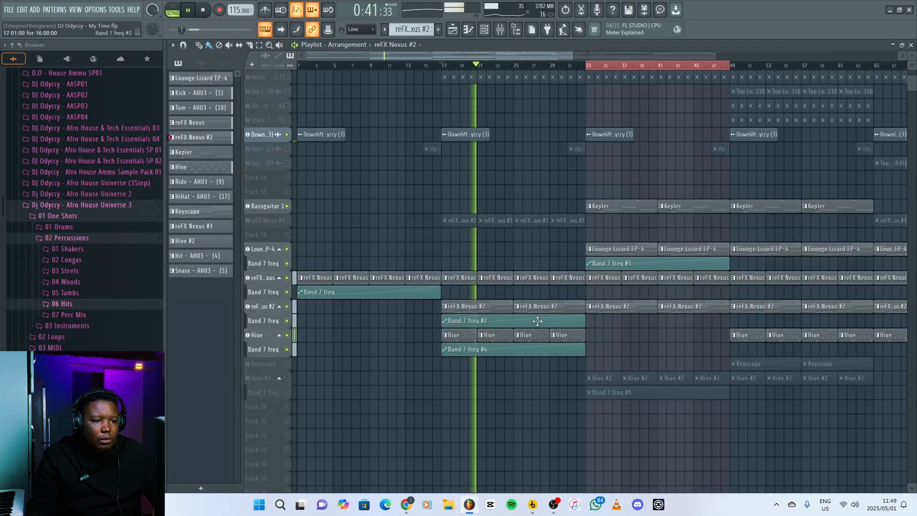
pyautogui.doubleClick(505, 334)
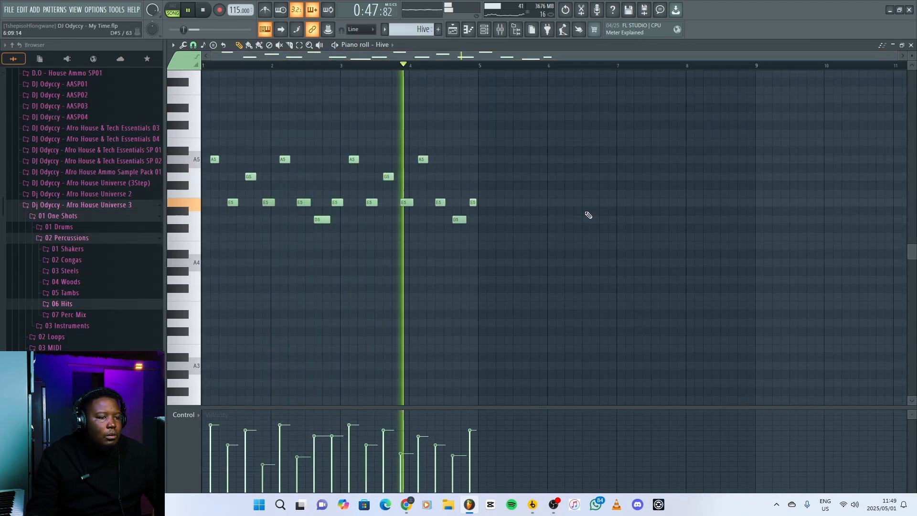
pyautogui.click(911, 45)
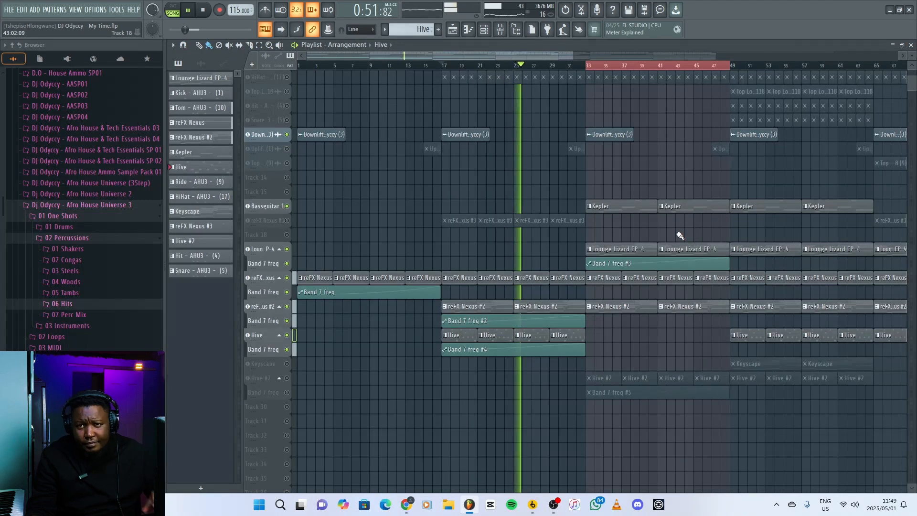
pyautogui.press('space')
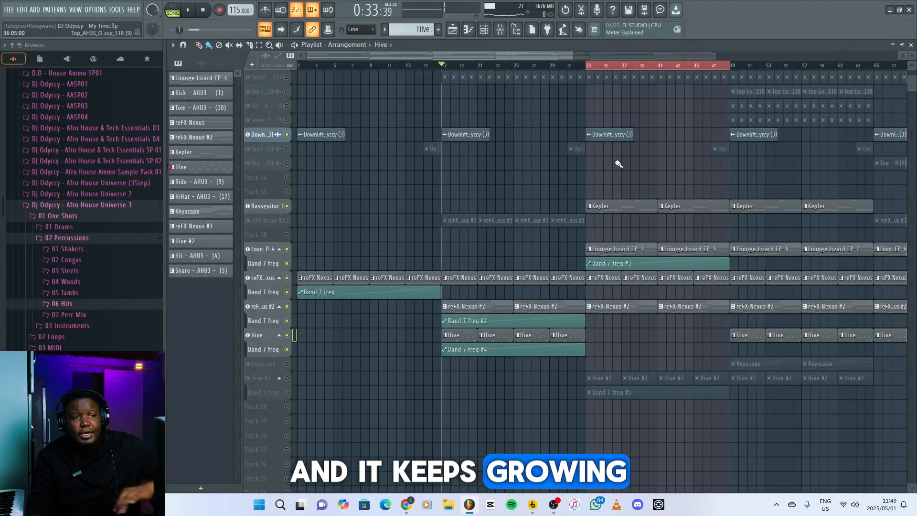
# Step: Play from bar 33, unmute the Ride, HiHat and Uplifter tracks during playback, and stop
pyautogui.click(589, 66)
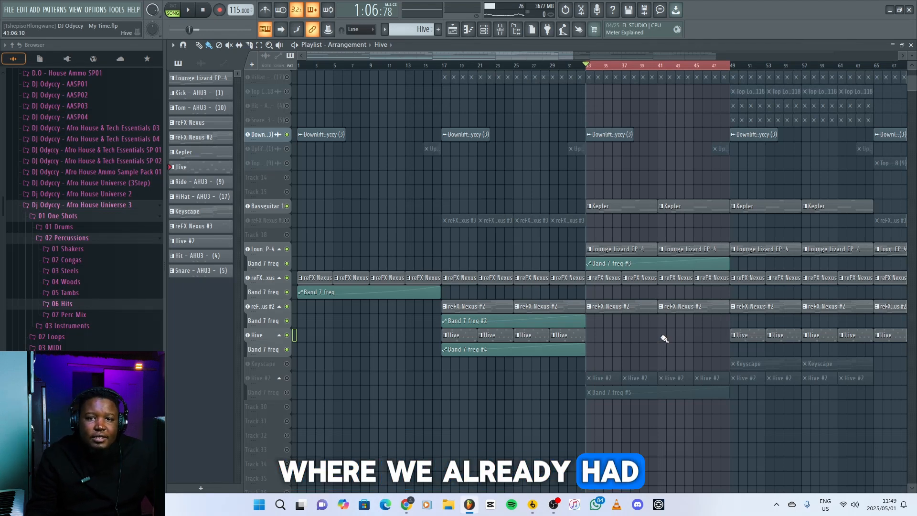
pyautogui.press('space')
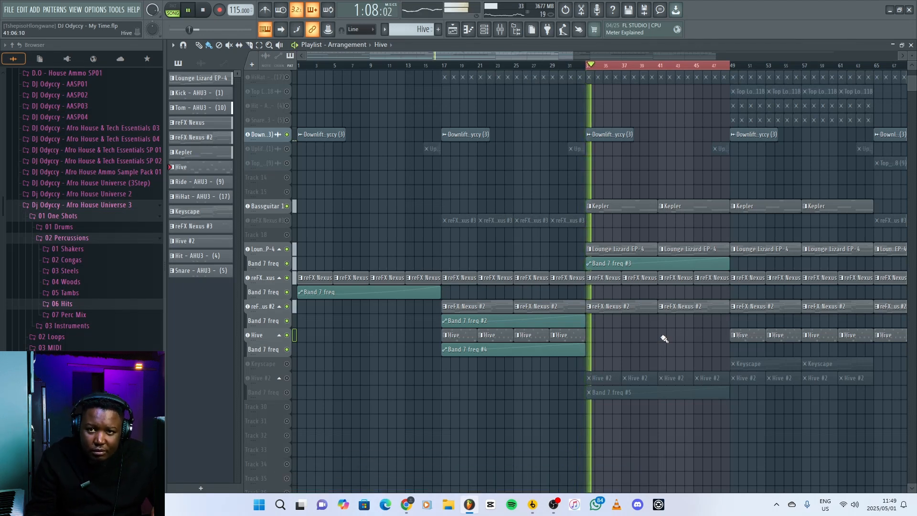
pyautogui.scroll(3, 664, 338)
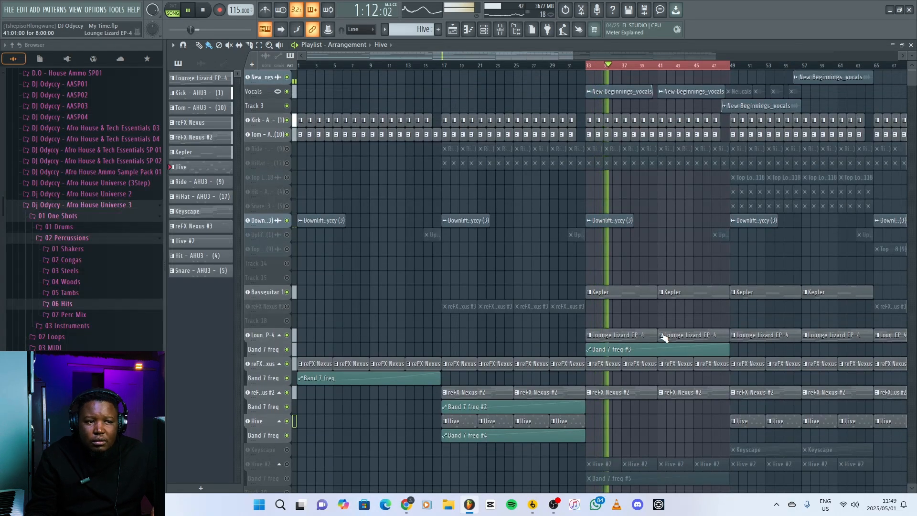
pyautogui.click(286, 148)
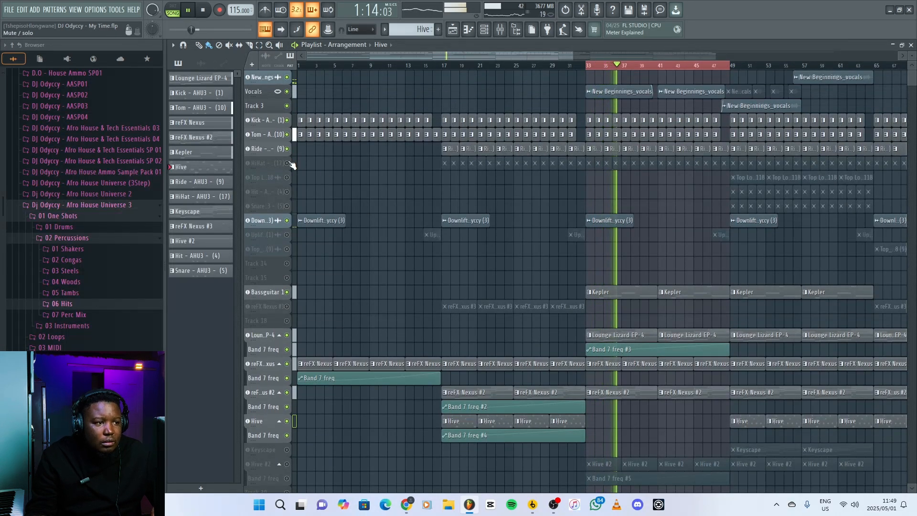
pyautogui.click(287, 163)
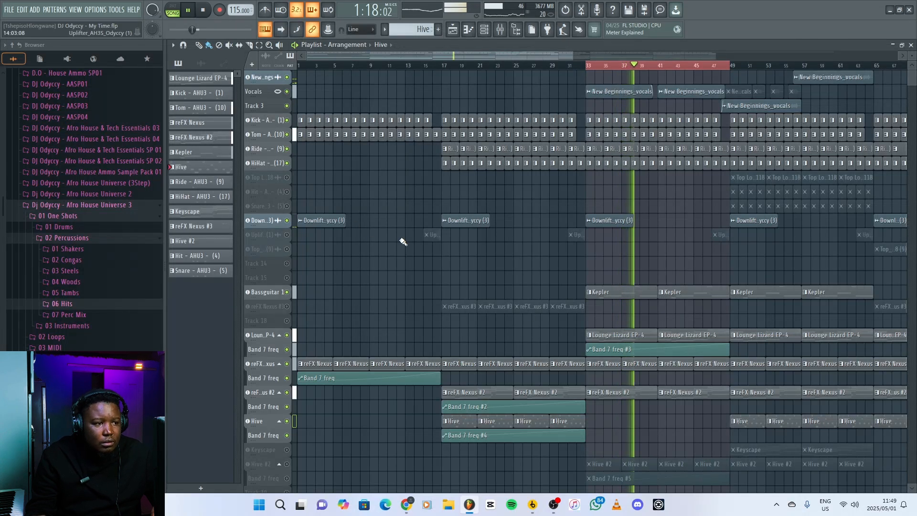
pyautogui.click(289, 235)
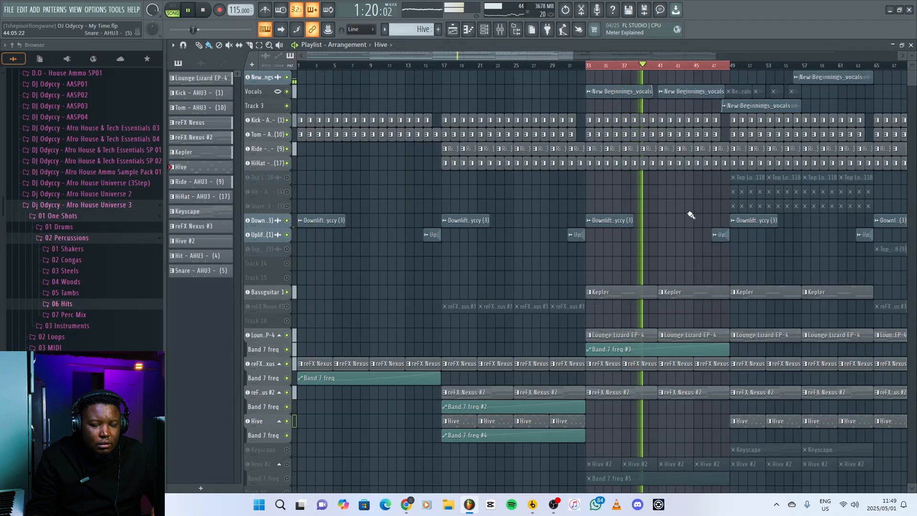
pyautogui.press('space')
# Step: Open the Hive #2 plugin to view its pluck preset, and close it
pyautogui.scroll(-4, 682, 262)
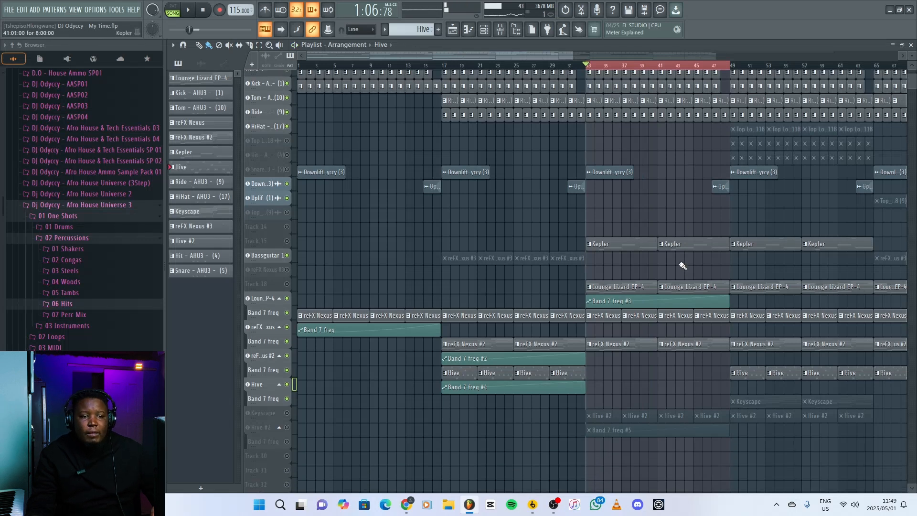
pyautogui.scroll(-2, 684, 287)
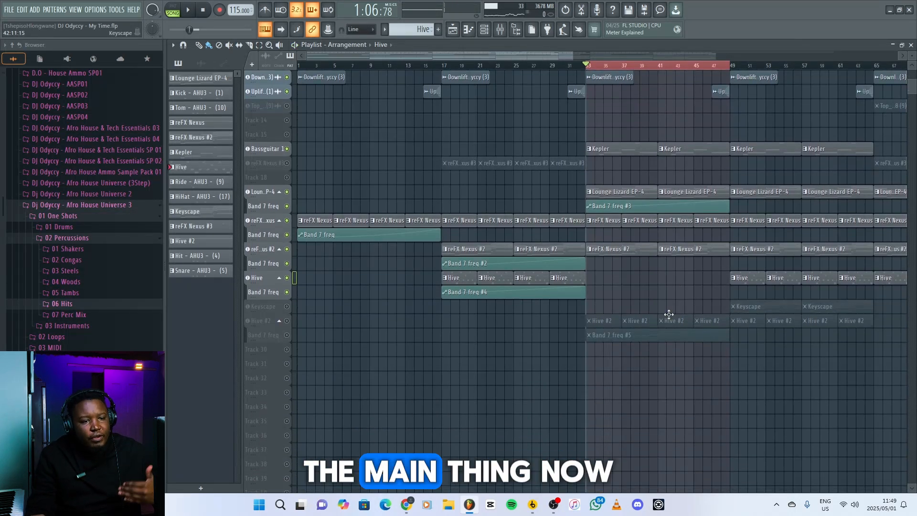
pyautogui.doubleClick(275, 321)
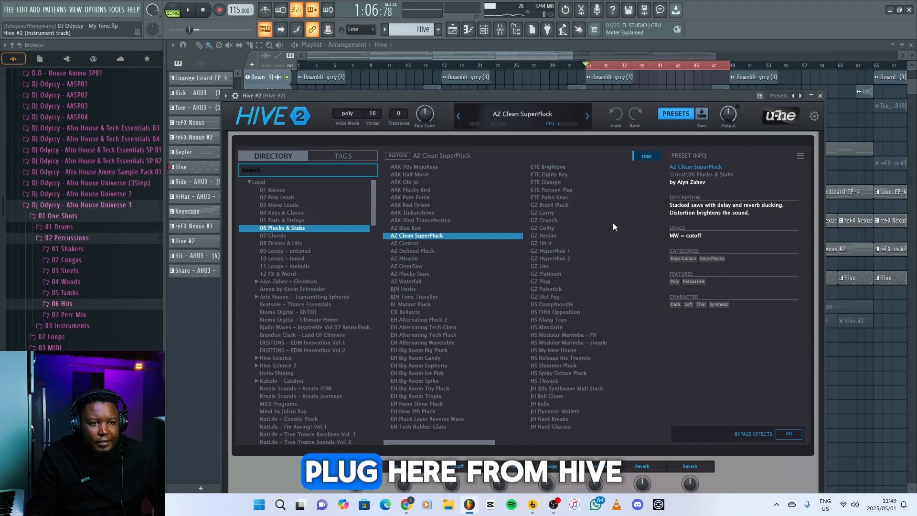
pyautogui.click(821, 96)
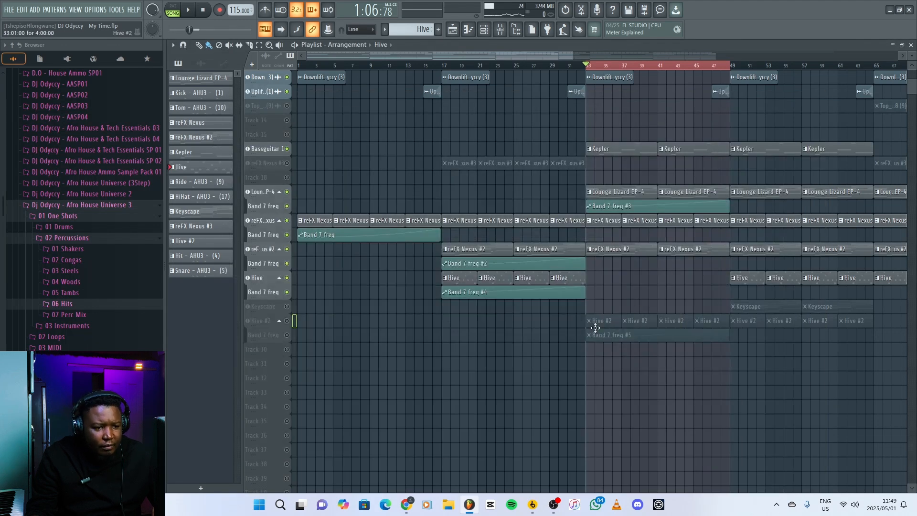
# Step: Unmute the Hive #2 track, play from bar 33, and examine its note pattern in the piano roll before stopping
pyautogui.click(287, 321)
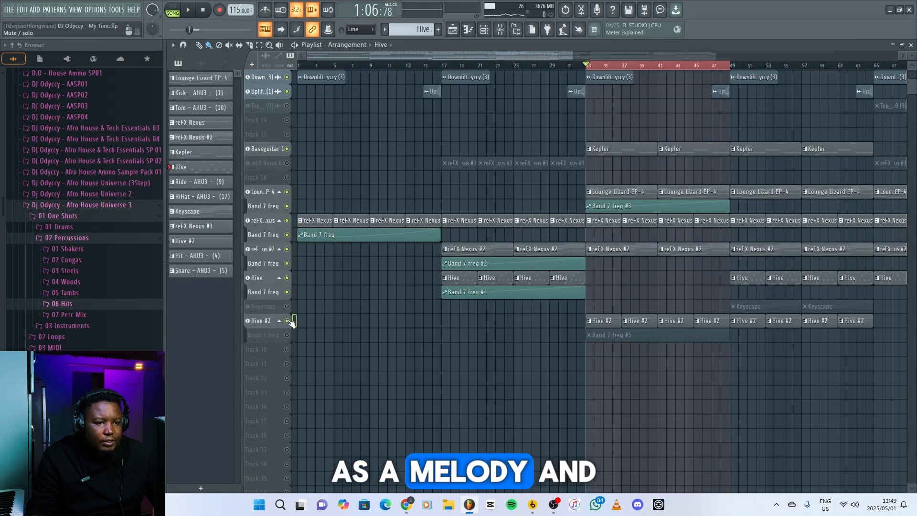
pyautogui.press('space')
pyautogui.doubleClick(610, 319)
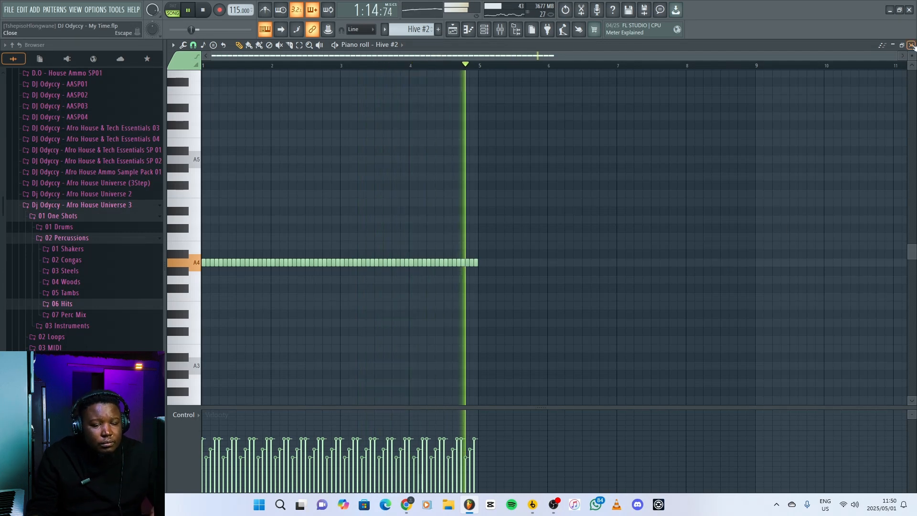
pyautogui.click(912, 45)
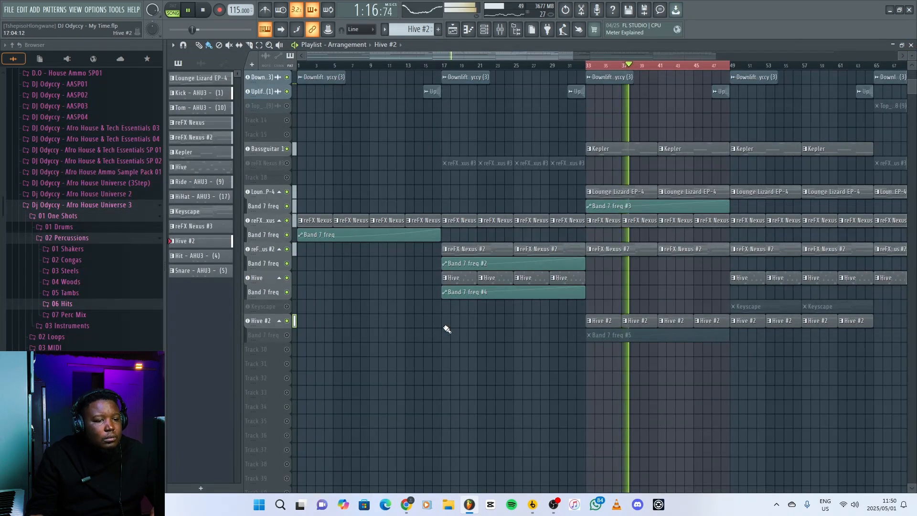
pyautogui.press('space')
# Step: Unmute the Band 7 freq #5 automation track, play from bar 33, and open both Fruity Parametric EQ 2 effects on Hive #2's mixer track
pyautogui.click(287, 335)
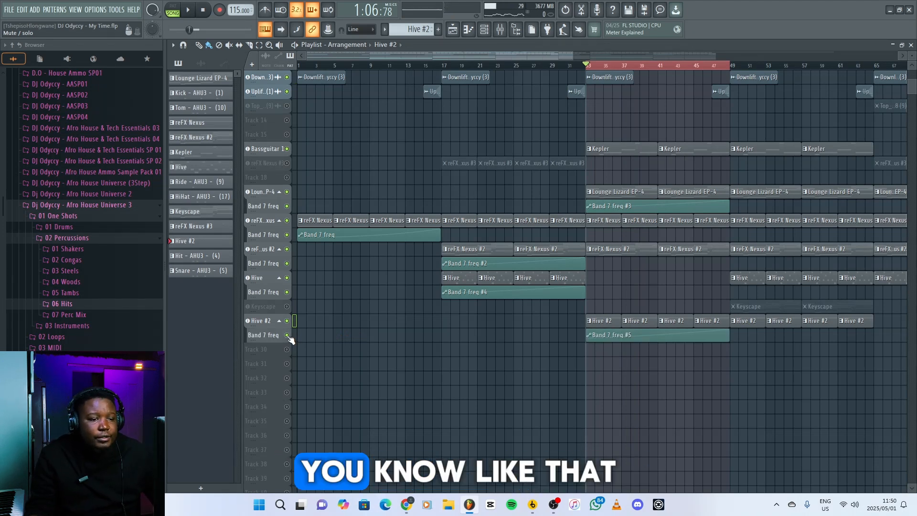
pyautogui.press('space')
pyautogui.press('F9')
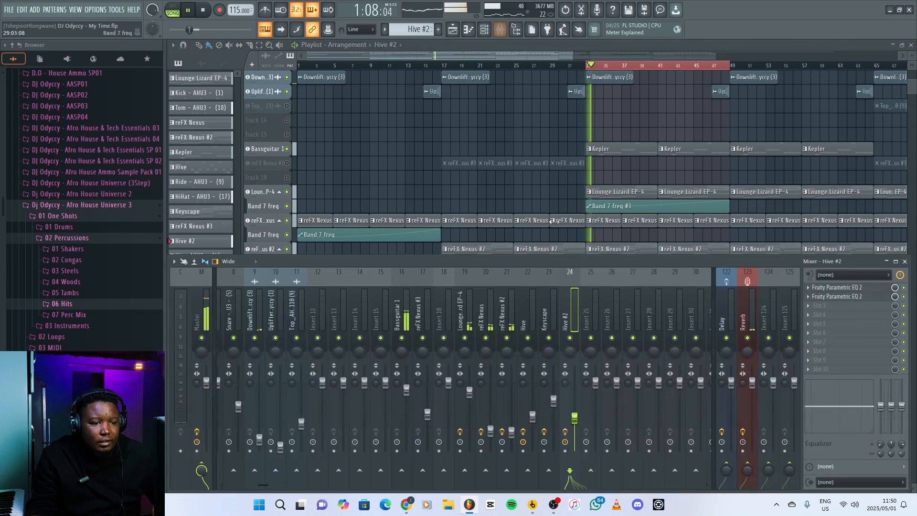
pyautogui.click(857, 288)
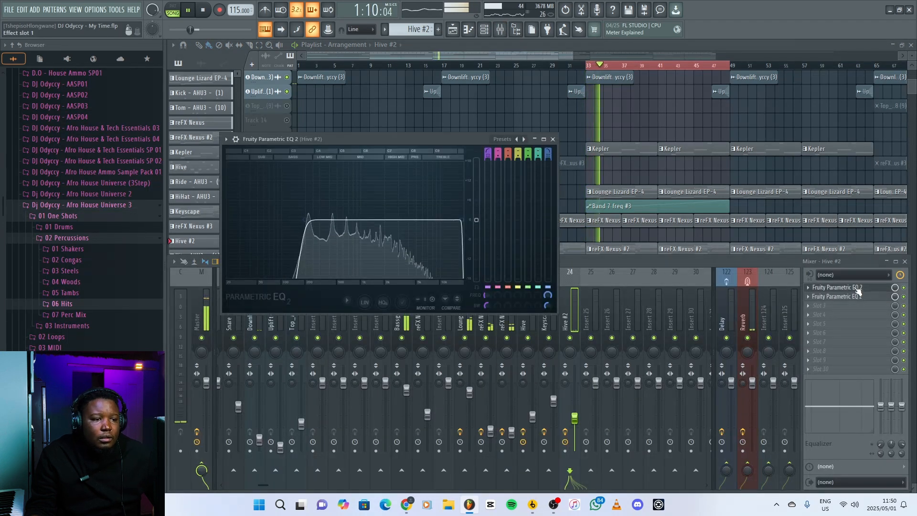
pyautogui.click(835, 297)
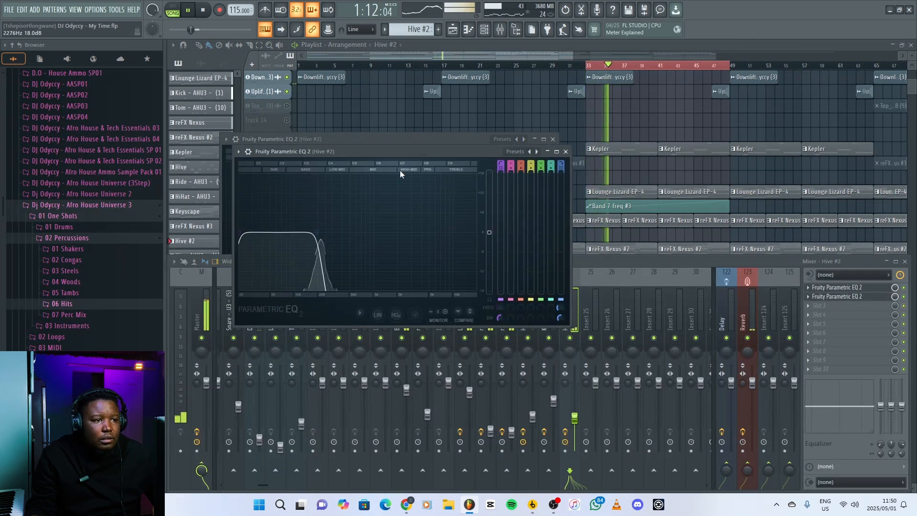
# Step: Arrange Hive #2's two equalizer windows side by side, watch the automated filter sweep, stop playback and close the automated EQ
pyautogui.moveTo(390, 151); pyautogui.dragTo(719, 127)
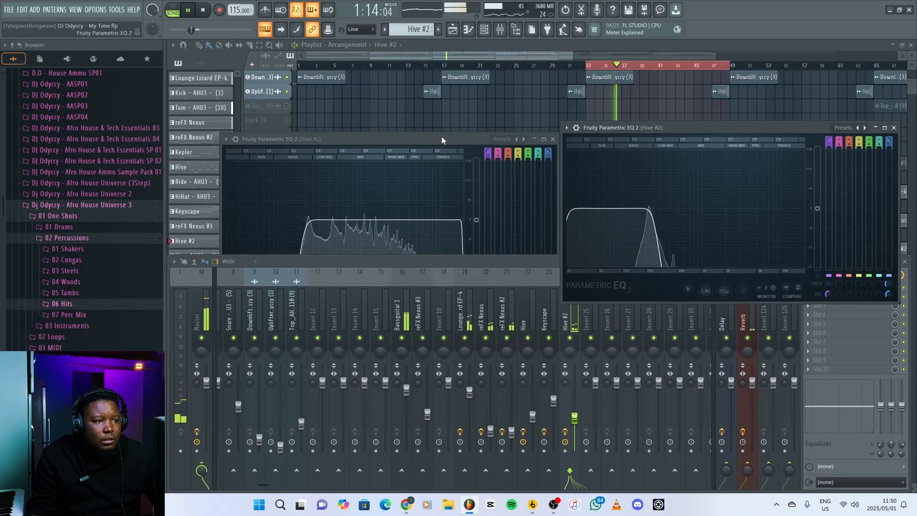
pyautogui.moveTo(441, 137); pyautogui.dragTo(413, 91)
pyautogui.moveTo(623, 127); pyautogui.dragTo(595, 94)
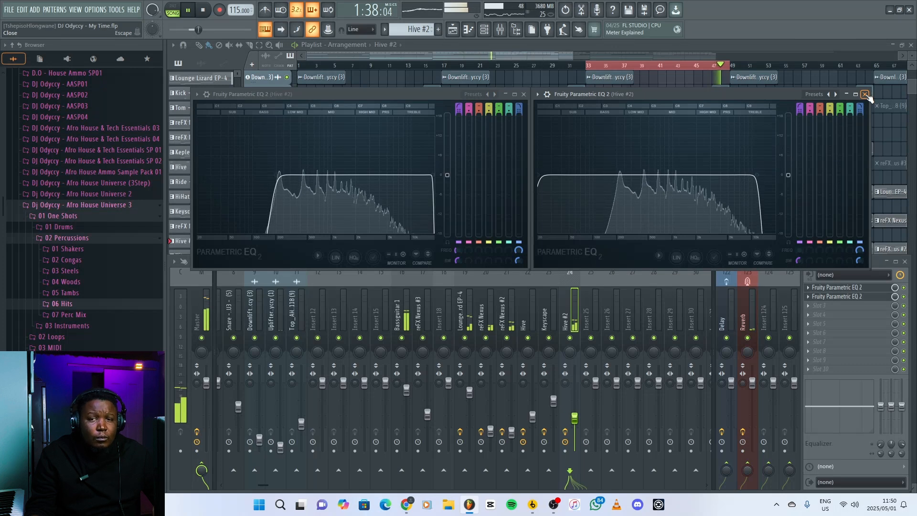
pyautogui.press('space')
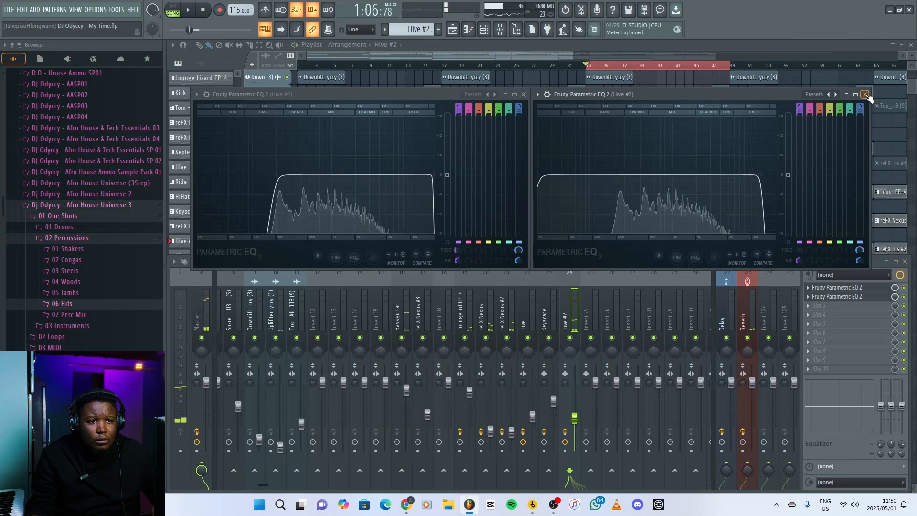
pyautogui.click(865, 95)
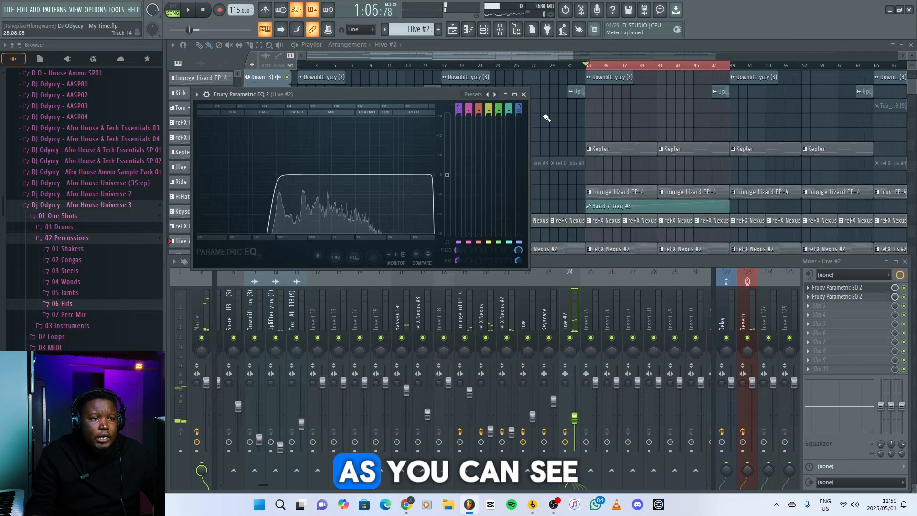
# Step: Close Hive #2's remaining equalizer and the mixer, and unmute the reFX Nexus #3 track with the playhead at bar 17
pyautogui.click(525, 95)
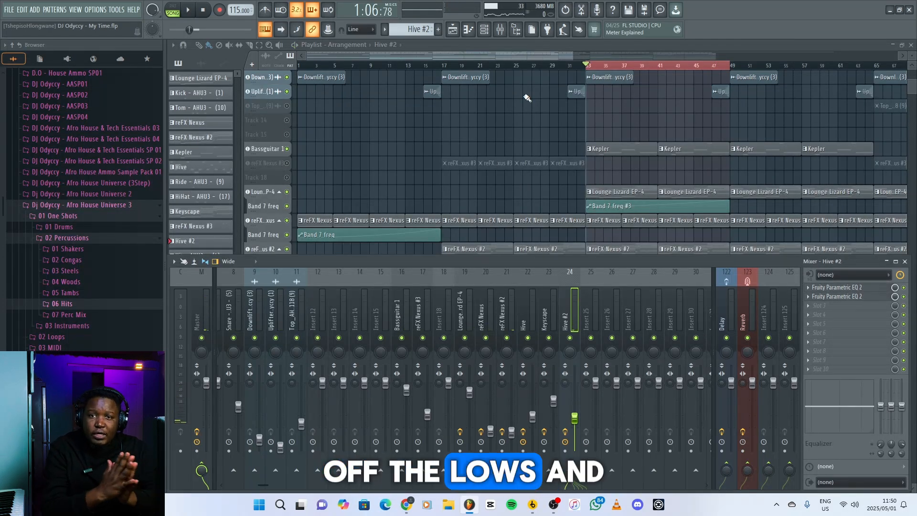
pyautogui.press('F9')
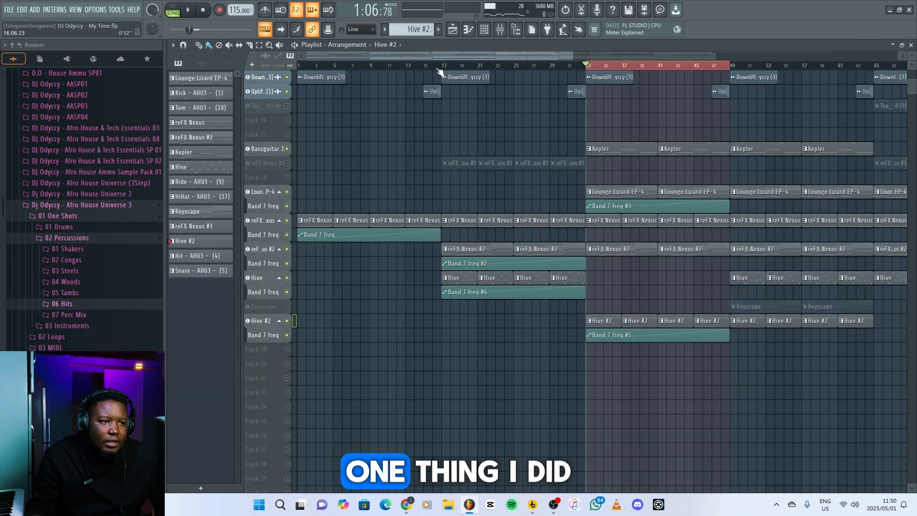
pyautogui.click(441, 167)
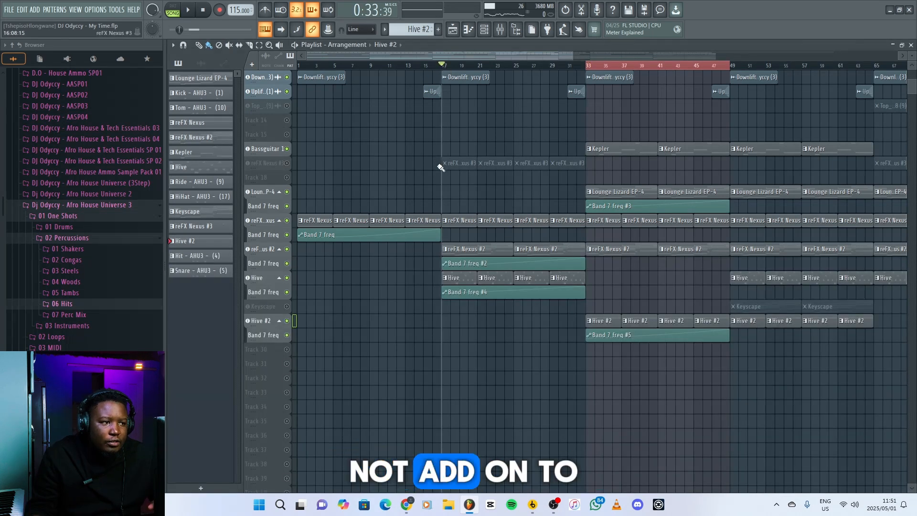
pyautogui.click(287, 163)
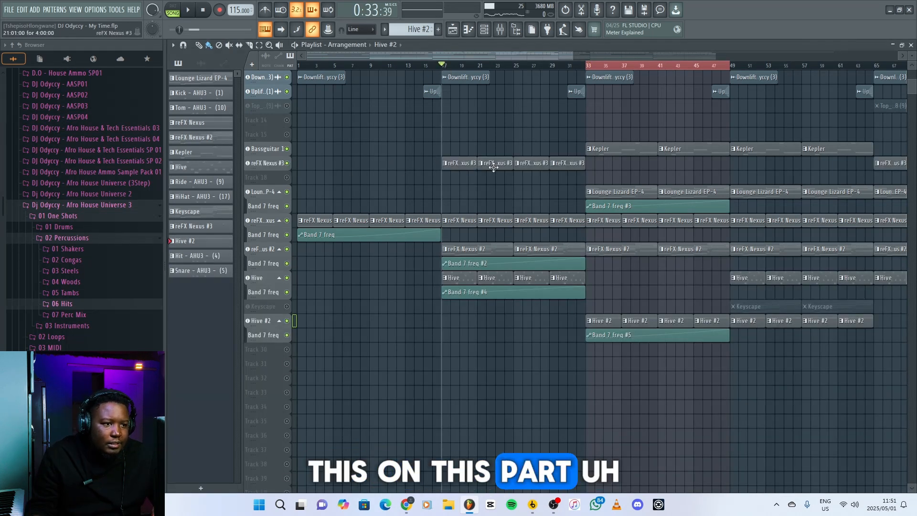
# Step: Examine the reFX Nexus #3 pluck pattern in the piano roll, and close it
pyautogui.doubleClick(463, 163)
pyautogui.moveTo(446, 57); pyautogui.dragTo(258, 71)
pyautogui.scroll(-4, 243, 182)
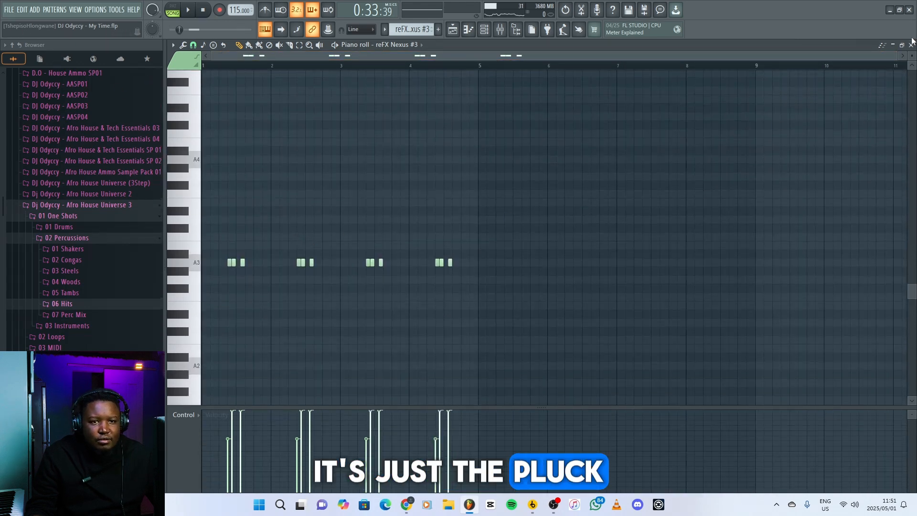
pyautogui.click(912, 44)
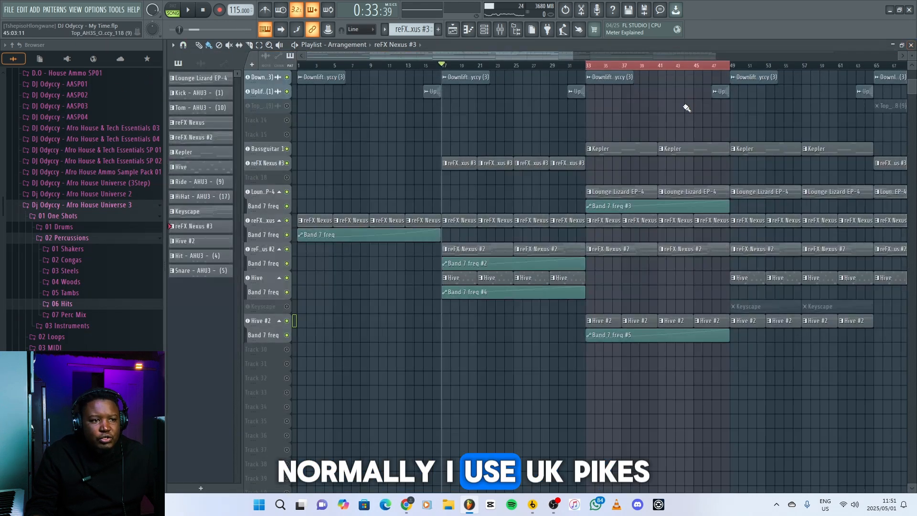
# Step: View the pluck preset in the reFX Nexus #3 plugin, close it, and play the section from bar 17
pyautogui.click(264, 164)
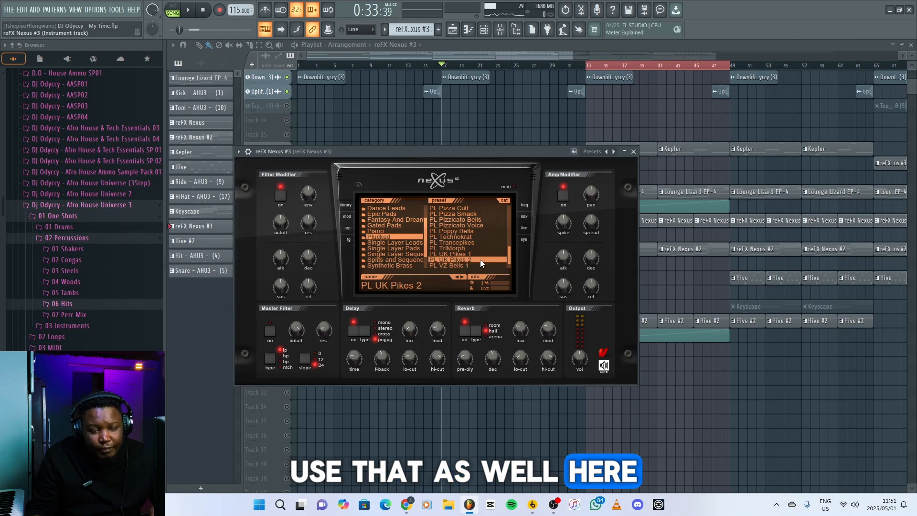
pyautogui.click(633, 151)
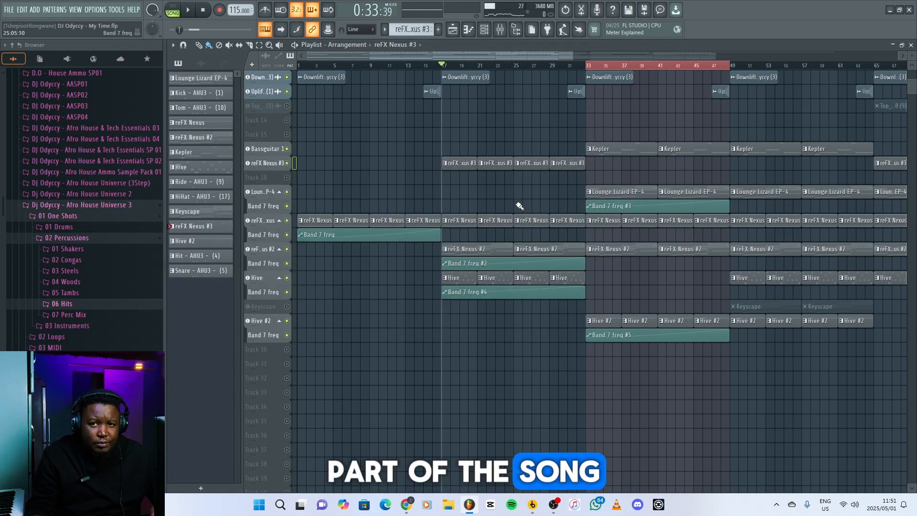
pyautogui.press('space')
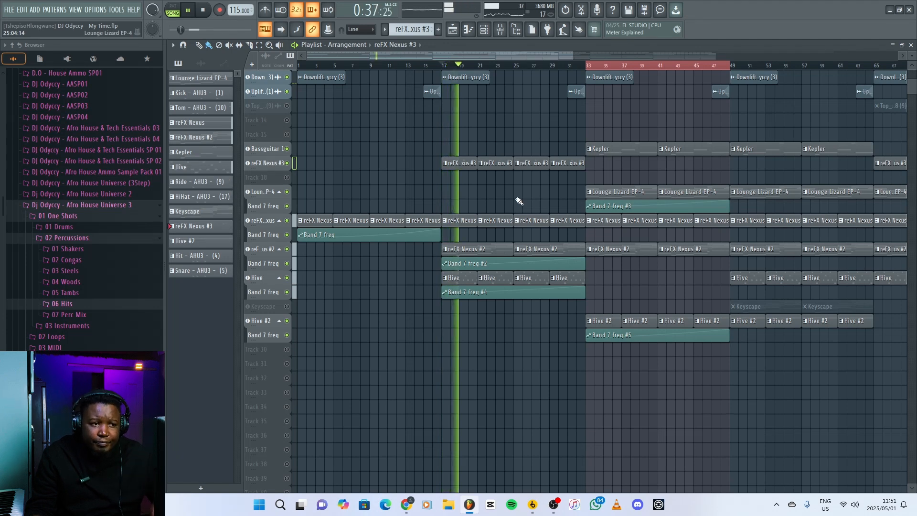
pyautogui.press('space')
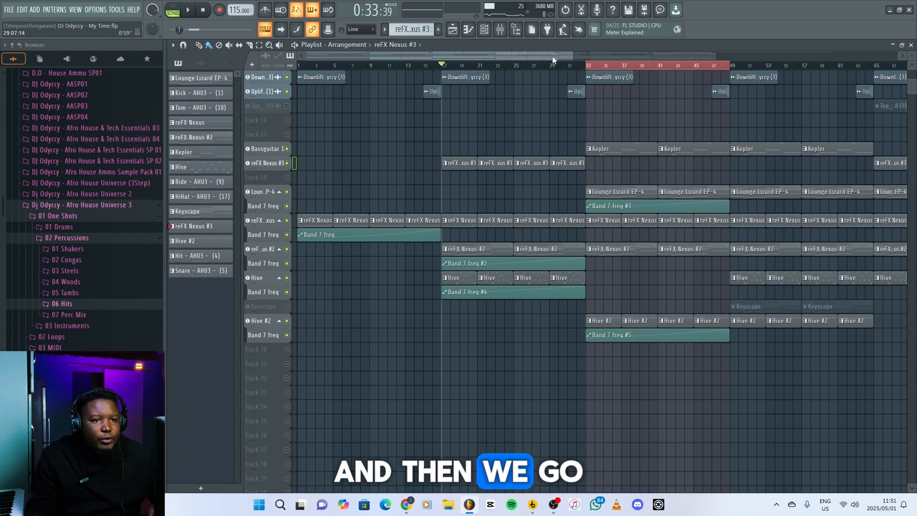
# Step: Extend the time selection to cover bars 33 to 65, deselect the clips and unmute the Keyscape track
pyautogui.moveTo(552, 56); pyautogui.dragTo(648, 57)
pyautogui.keyDown('ctrl'); pyautogui.keyDown('shift'); pyautogui.click(648, 67); pyautogui.keyUp('shift'); pyautogui.keyUp('ctrl')
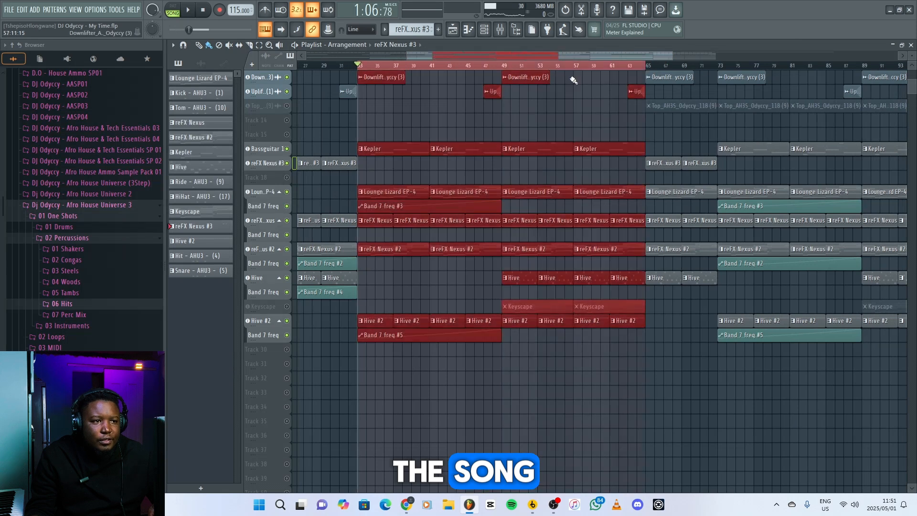
pyautogui.keyDown('ctrl'); pyautogui.click(572, 349); pyautogui.keyUp('ctrl')
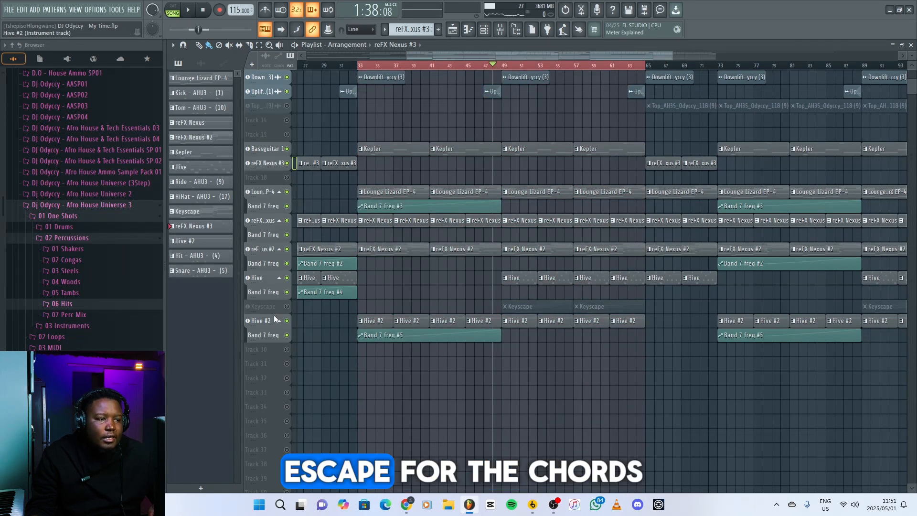
pyautogui.click(287, 307)
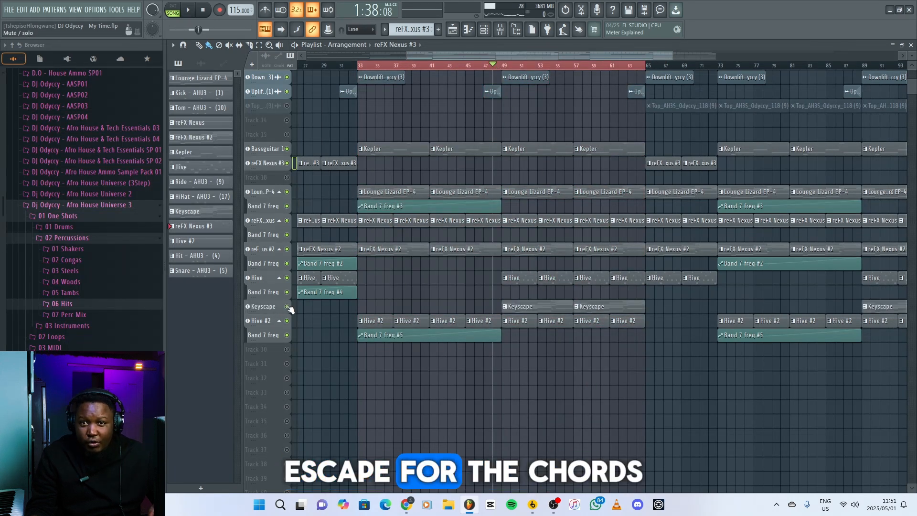
# Step: Play the Keyscape pattern on its own in pattern mode, examine its chords in the piano roll, and return to the playlist
pyautogui.doubleClick(533, 309)
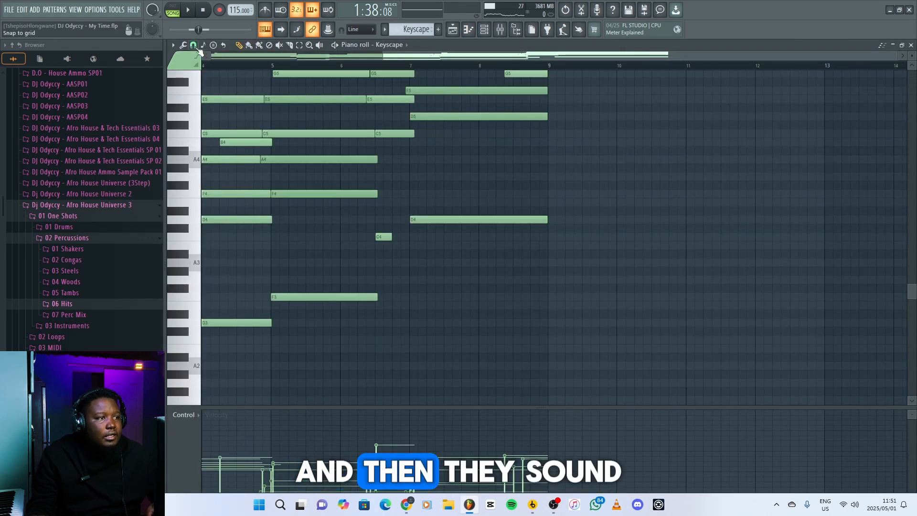
pyautogui.click(173, 10)
pyautogui.press('space')
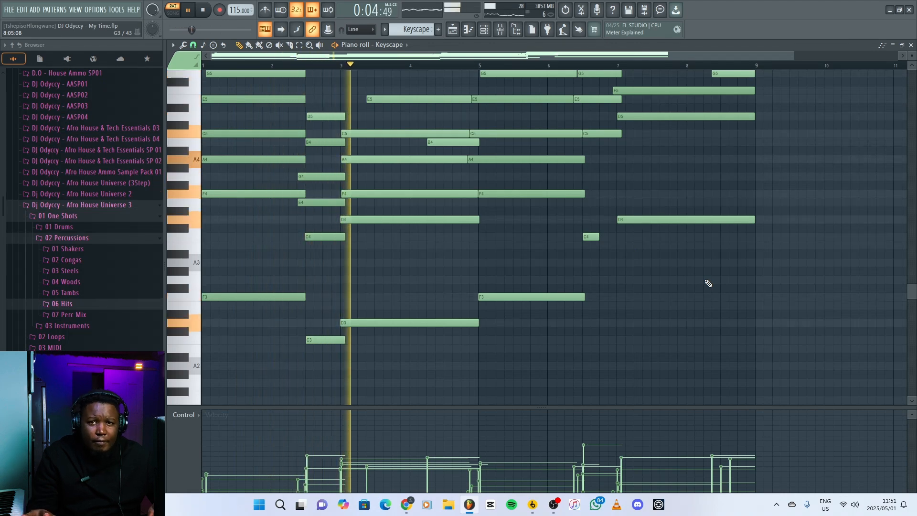
pyautogui.scroll(3, 815, 200)
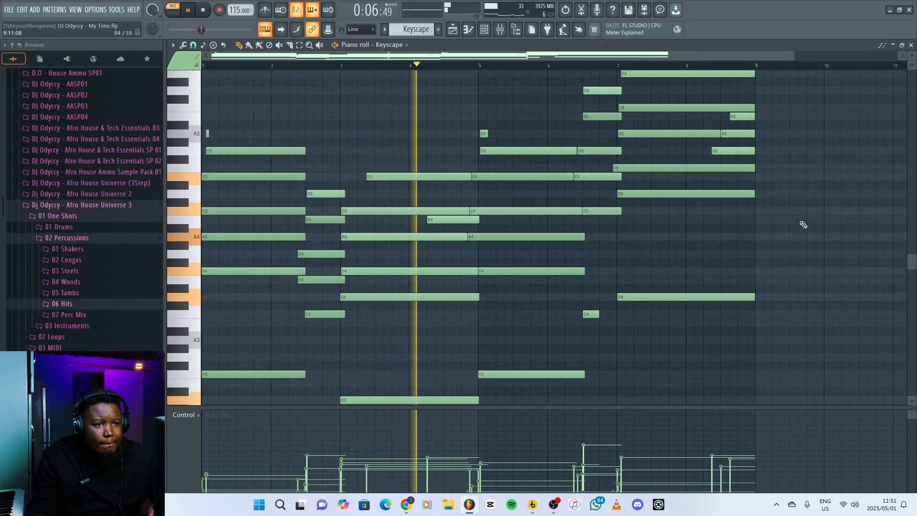
pyautogui.press('F5')
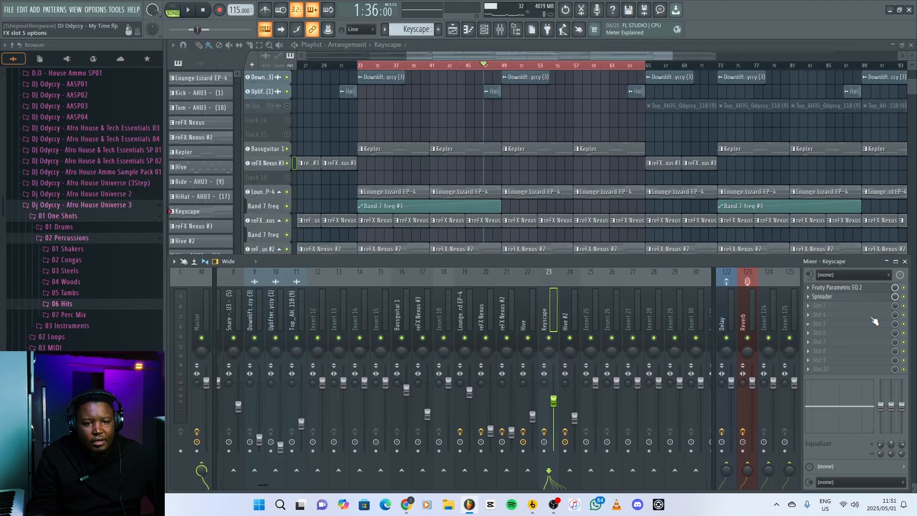
# Step: View the Fruity Parametric EQ 2 and Spreader effects on Keyscape's mixer track, and close the mixer
pyautogui.click(858, 288)
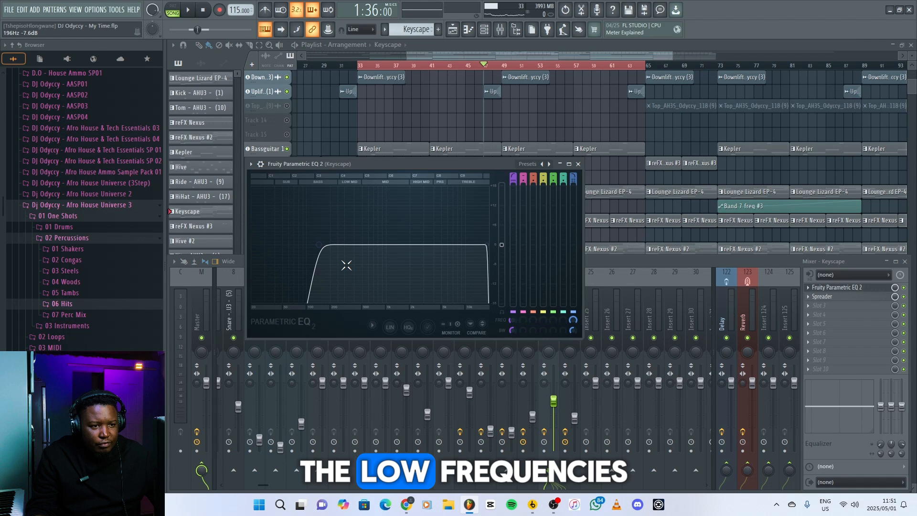
pyautogui.click(578, 164)
pyautogui.click(827, 297)
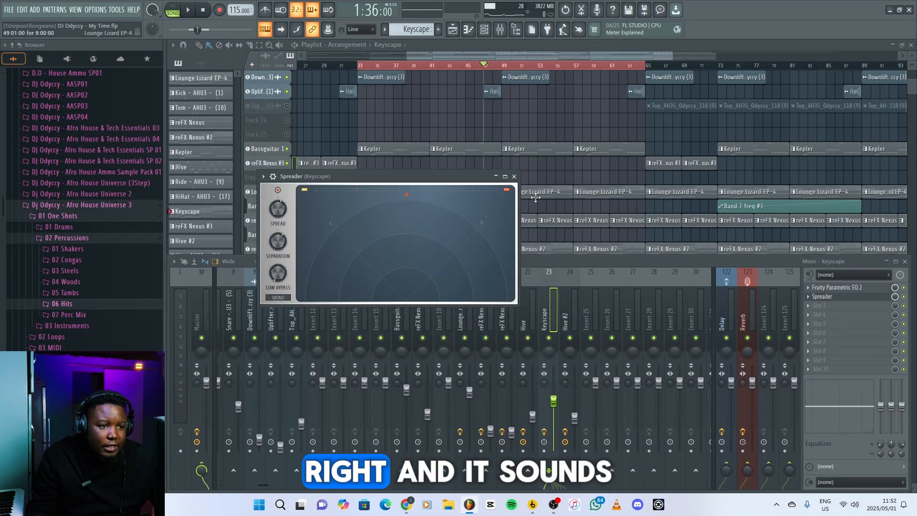
pyautogui.click(514, 177)
pyautogui.press('F9')
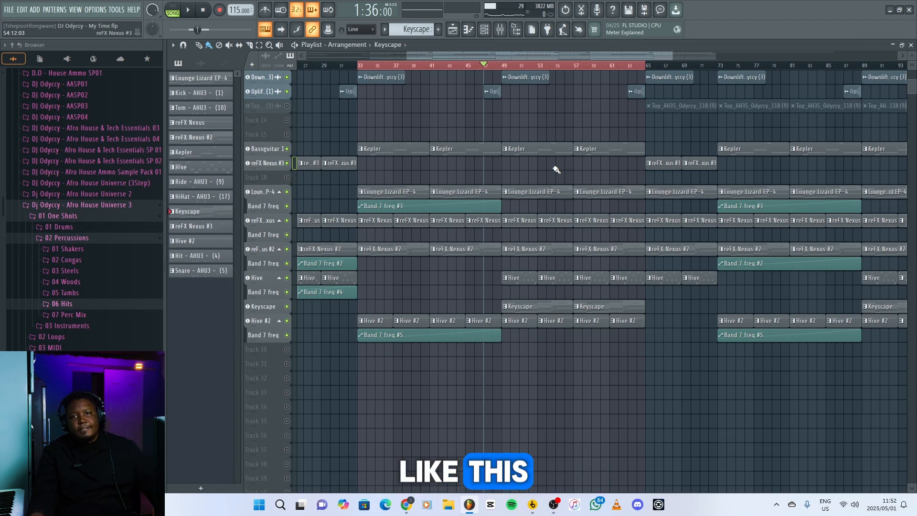
# Step: Play the arrangement from bar 47 to hear the Keyscape chords with the other layers, and stop
pyautogui.press('space')
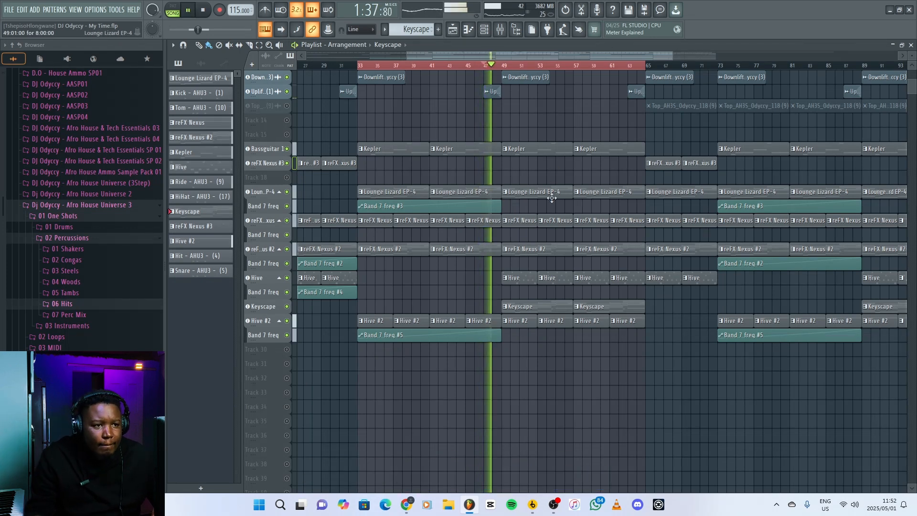
pyautogui.scroll(1, 583, 313)
pyautogui.scroll(4, 583, 313)
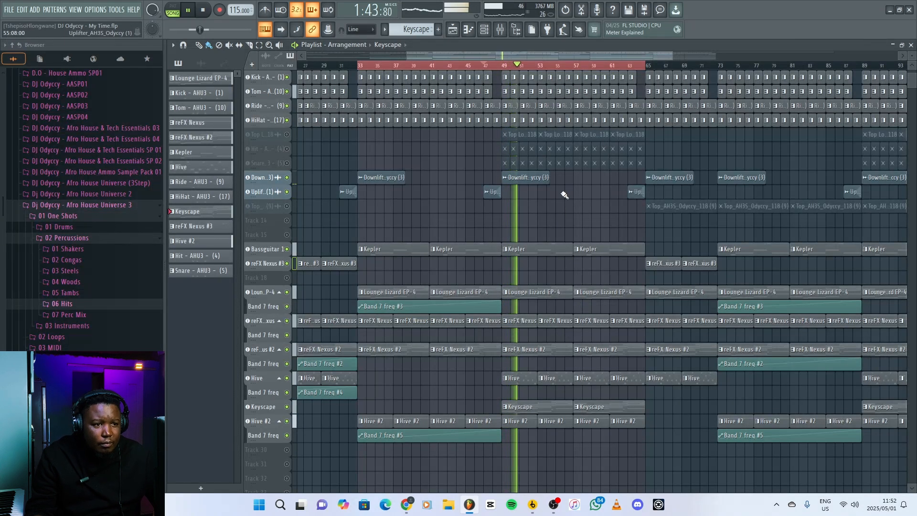
pyautogui.press('space')
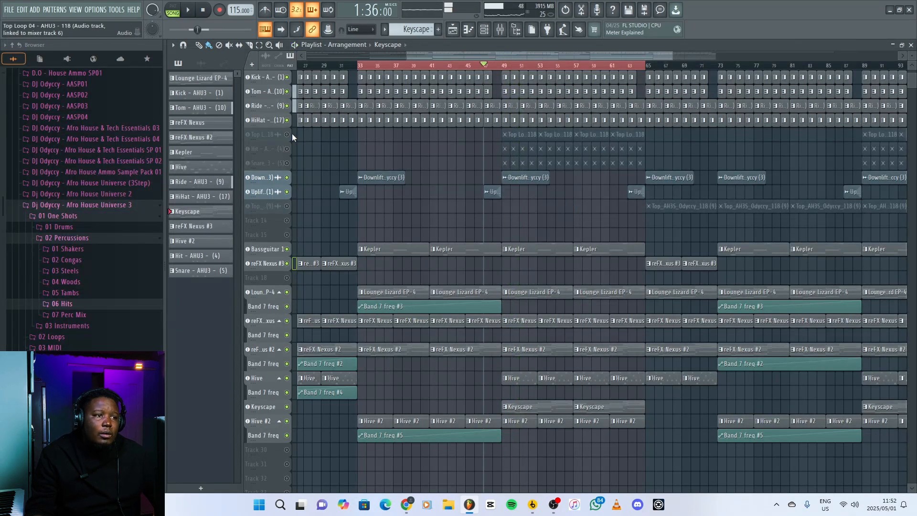
# Step: Unmute all the remaining playlist tracks and play the full mix from bar 47
pyautogui.rightClick(290, 134)
pyautogui.rightClick(290, 135)
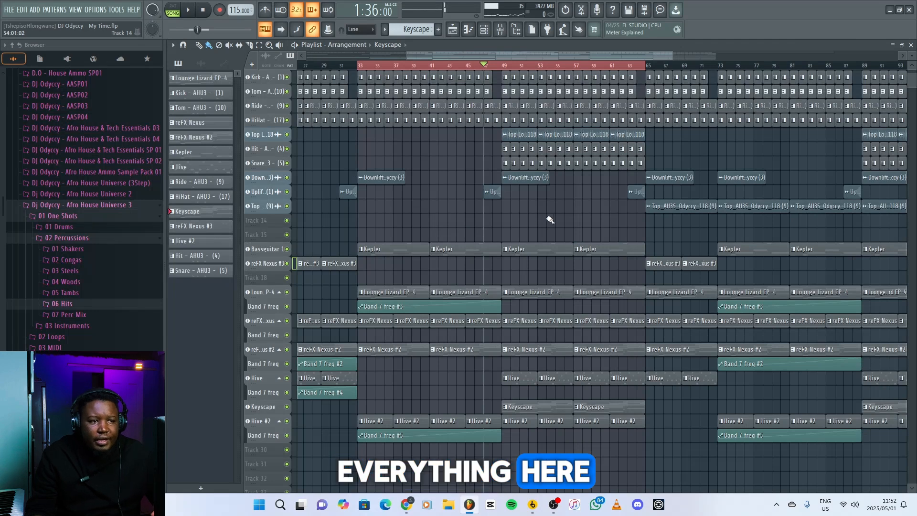
pyautogui.press('space')
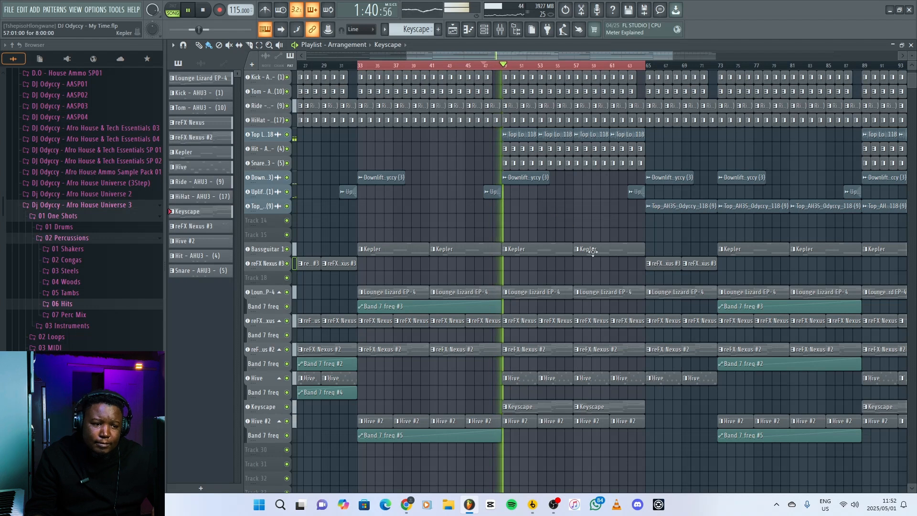
pyautogui.scroll(3, 603, 375)
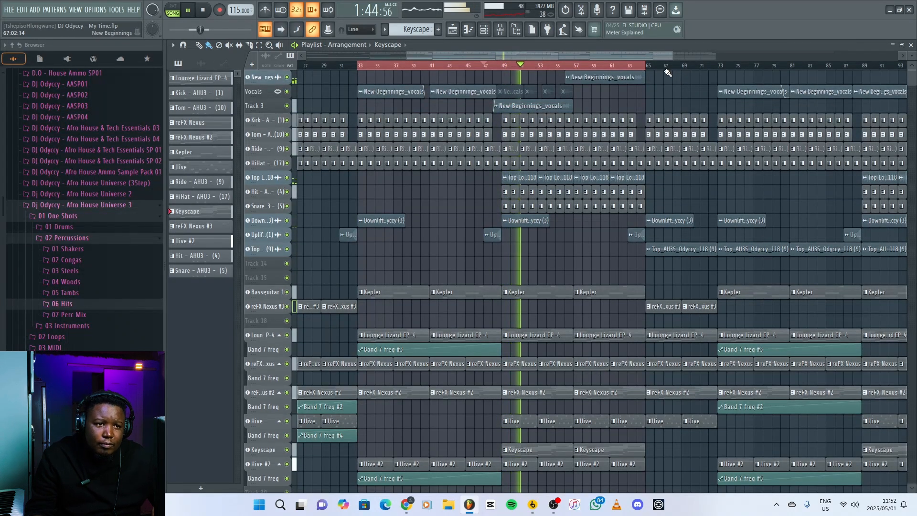
# Step: Extend the time selection to span bars 1 to 89 during playback, deselect the clips, and stop
pyautogui.moveTo(668, 72); pyautogui.dragTo(864, 71)
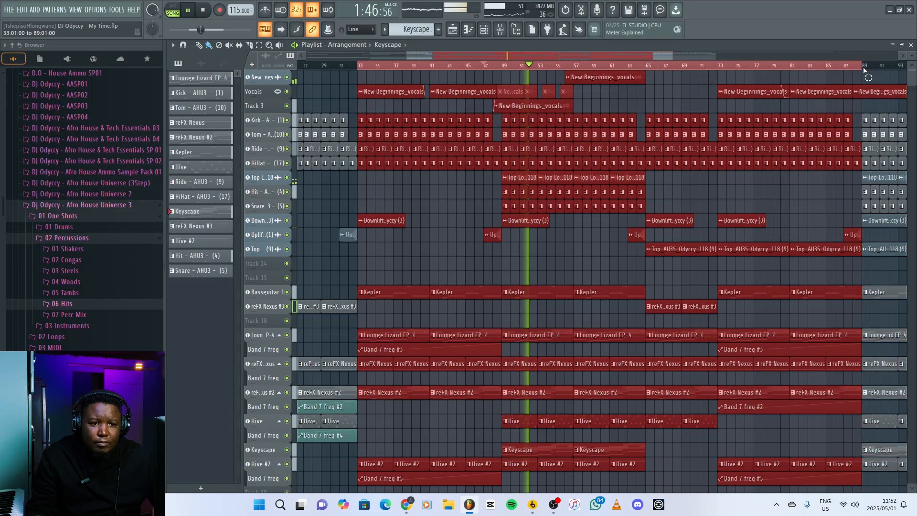
pyautogui.click(762, 199)
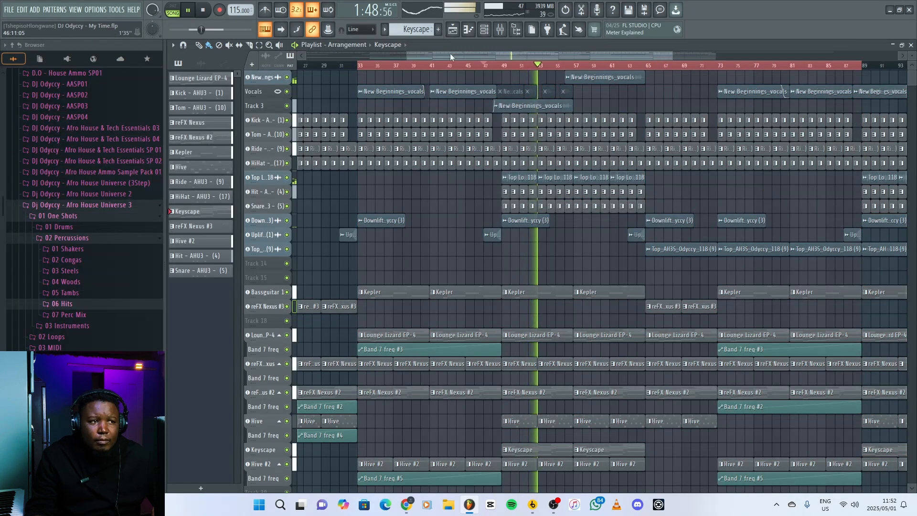
pyautogui.scroll(-2, 528, 66)
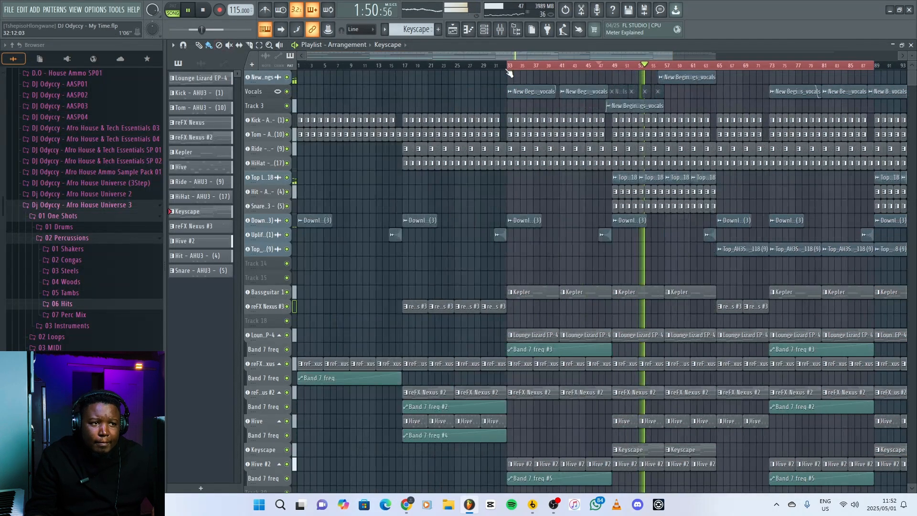
pyautogui.moveTo(508, 71); pyautogui.dragTo(297, 73)
pyautogui.click(575, 191)
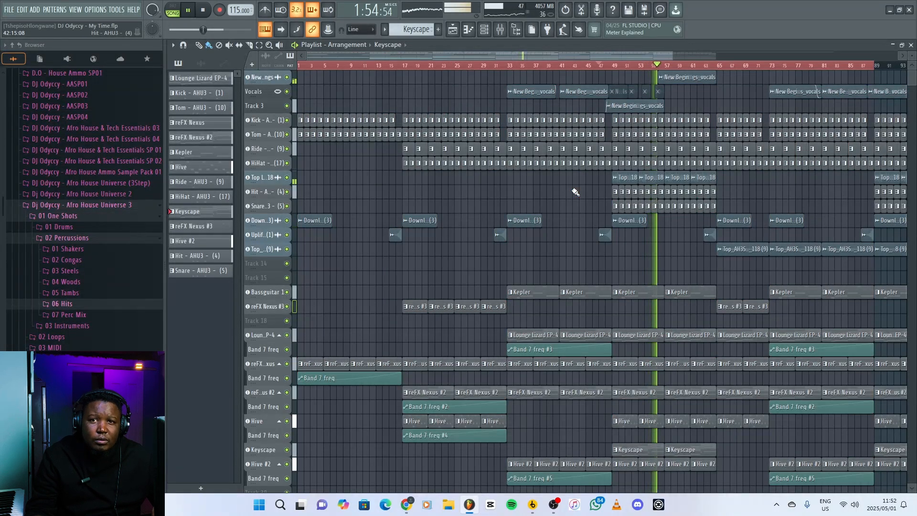
pyautogui.press('space')
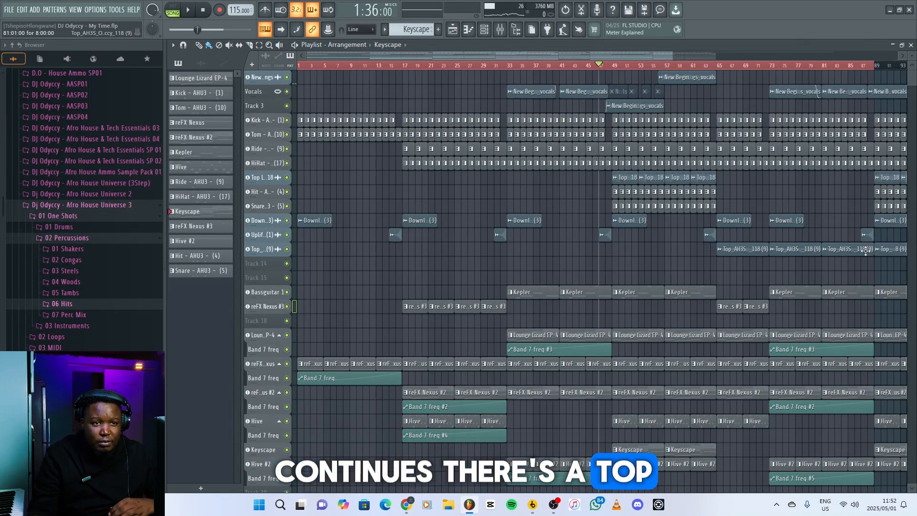
# Step: Play the song from bar 64, stop, and look over the whole arrangement from its start to its end
pyautogui.click(715, 67)
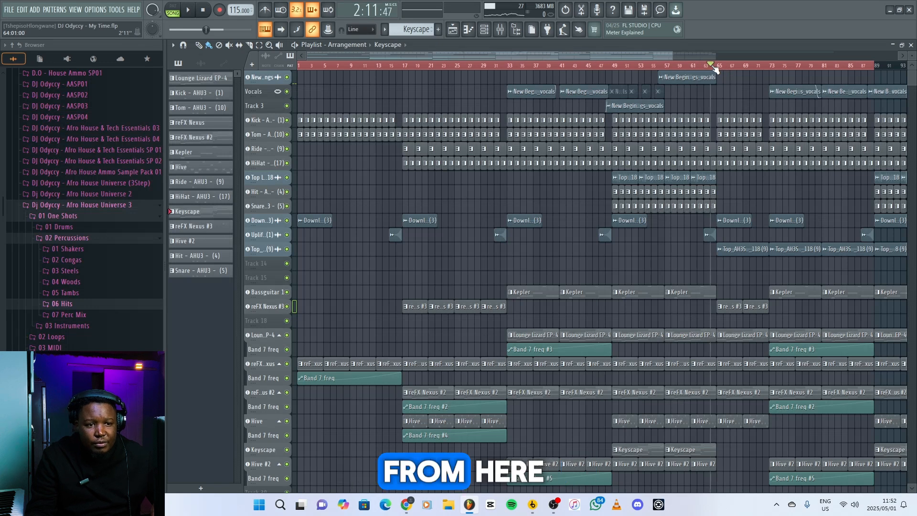
pyautogui.press('space')
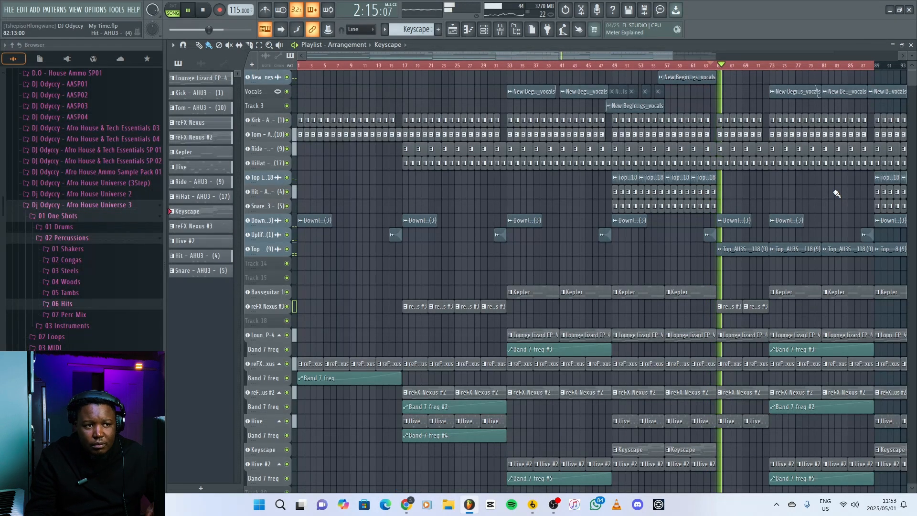
pyautogui.moveTo(539, 57); pyautogui.dragTo(645, 59)
pyautogui.press('space')
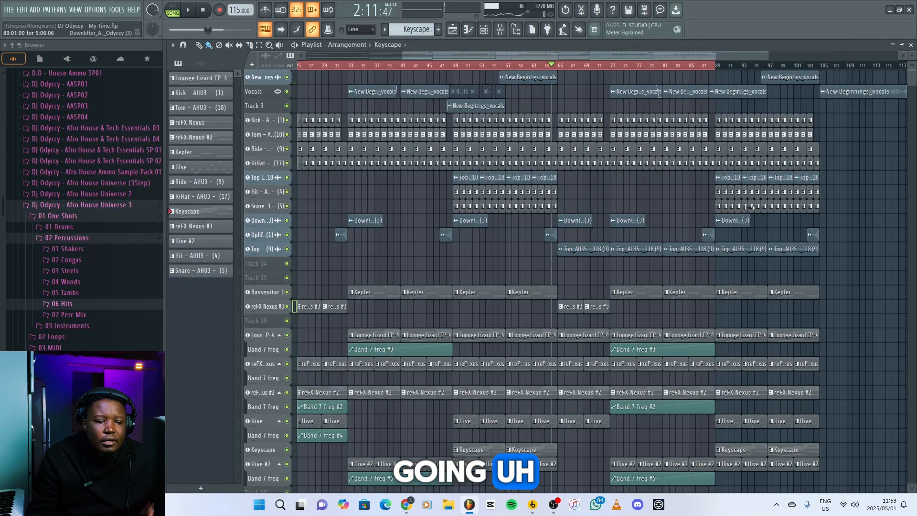
pyautogui.scroll(-5, 750, 207)
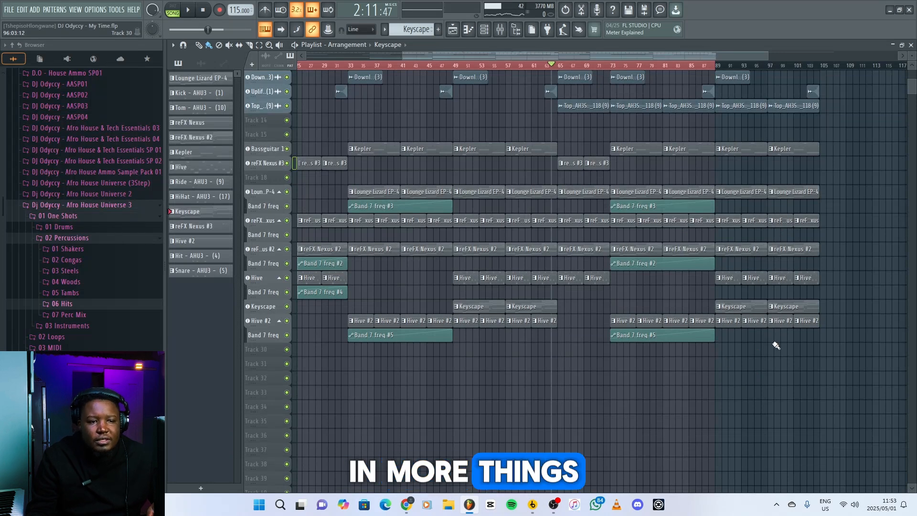
pyautogui.scroll(5, 817, 301)
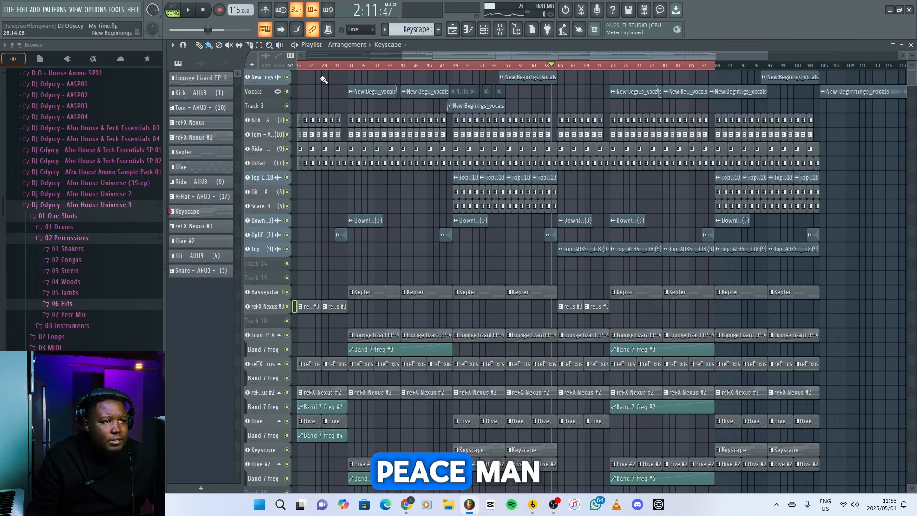
pyautogui.moveTo(399, 55); pyautogui.dragTo(321, 71)
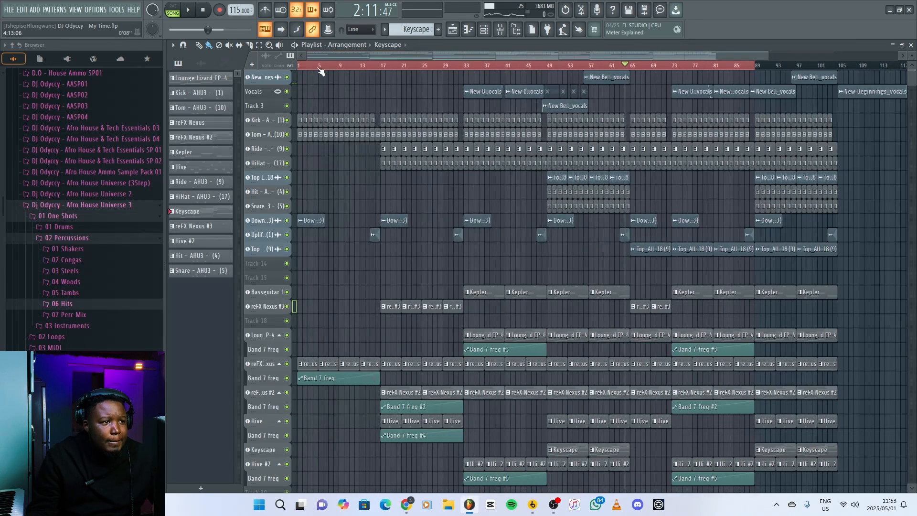